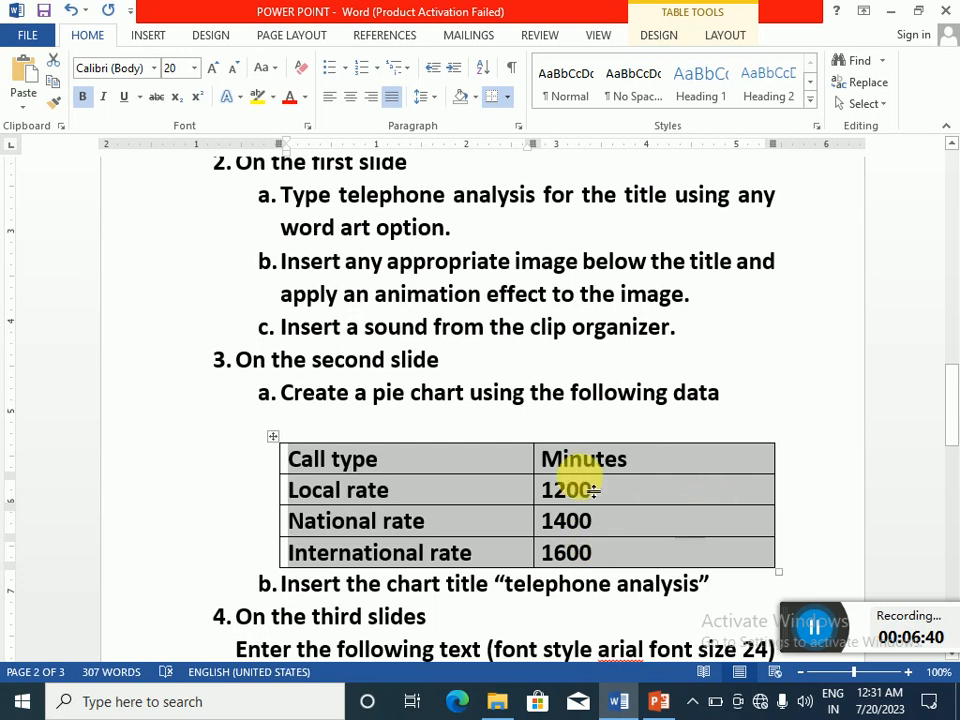
Switch to PowerPoint and add a new slide with the Blank layout after the telephone analysis slide
{"action": "left_click", "coordinate": [660, 699]}
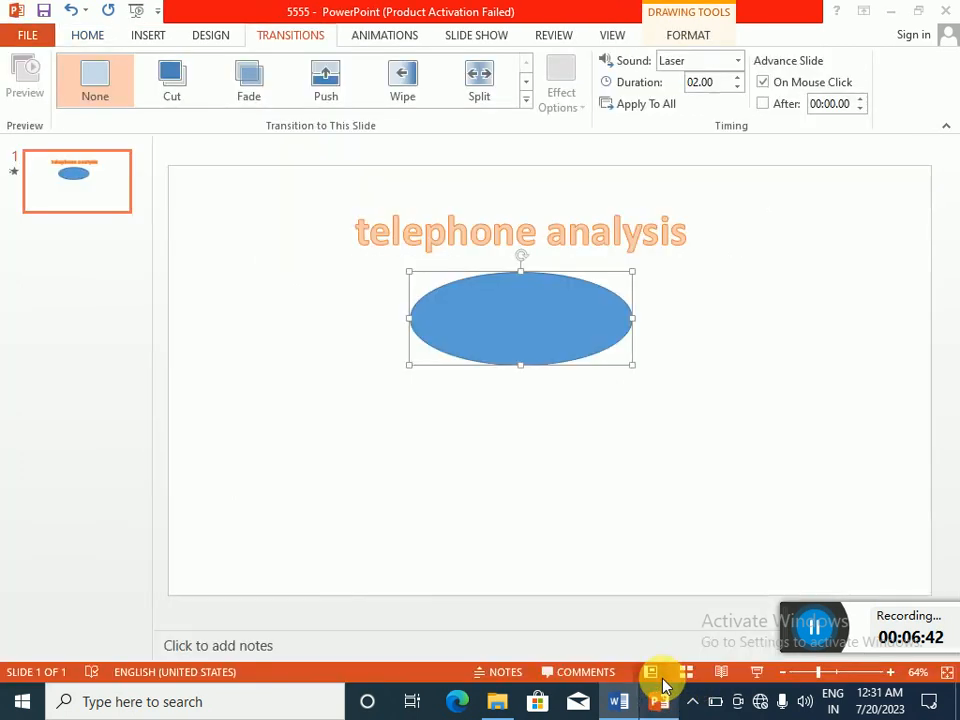
{"action": "left_click", "coordinate": [84, 33]}
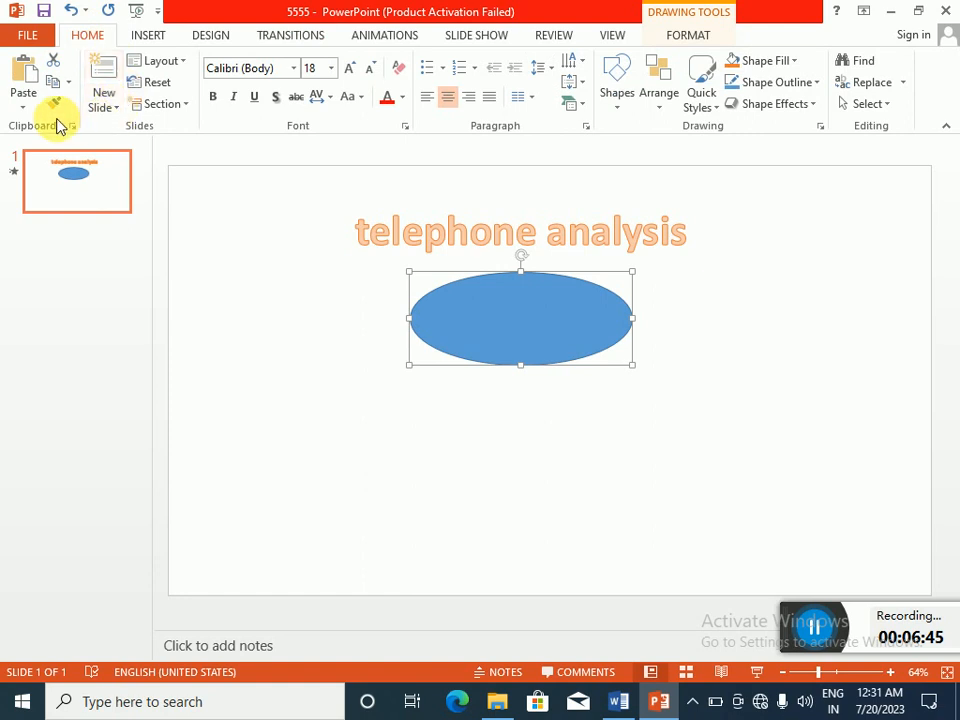
{"action": "left_click", "coordinate": [108, 107]}
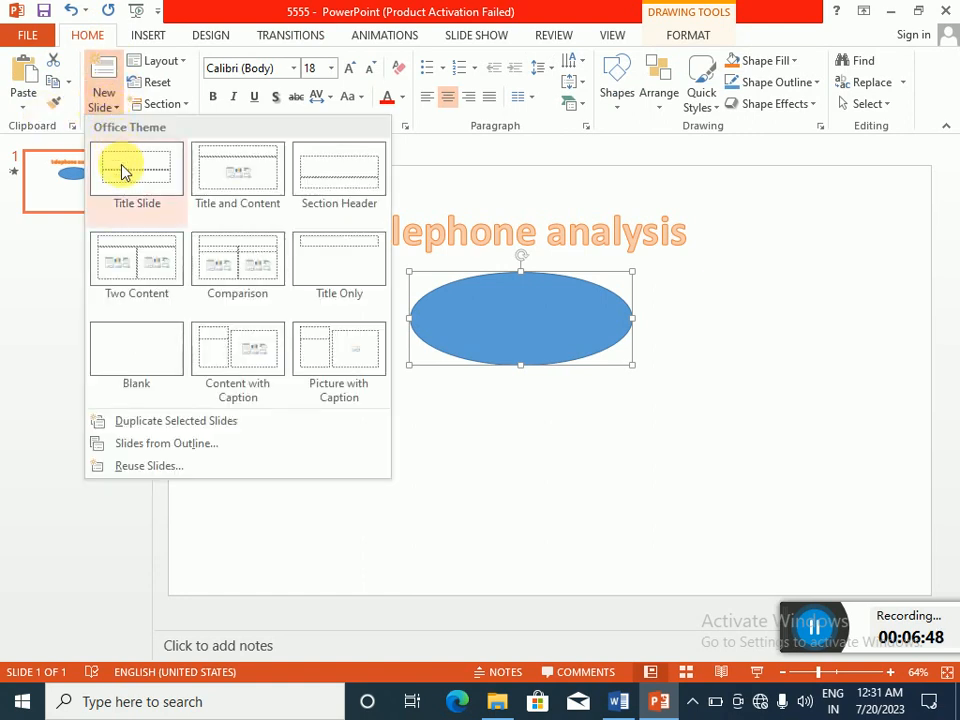
{"action": "left_click", "coordinate": [141, 356]}
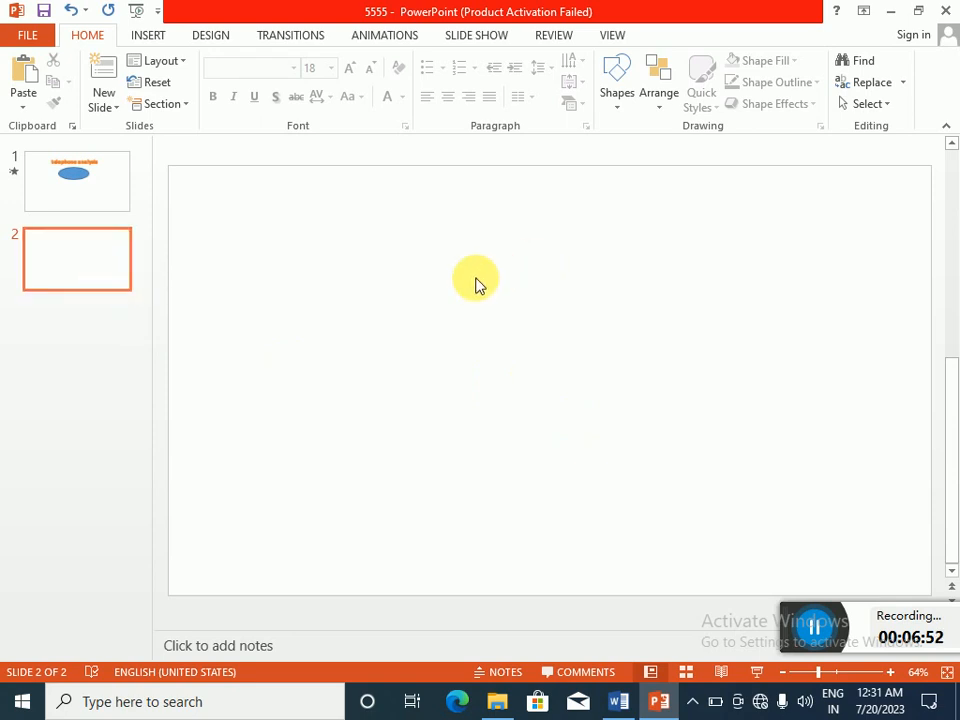
Insert a standard 2-D Pie chart on the blank second slide
{"action": "left_click", "coordinate": [143, 35]}
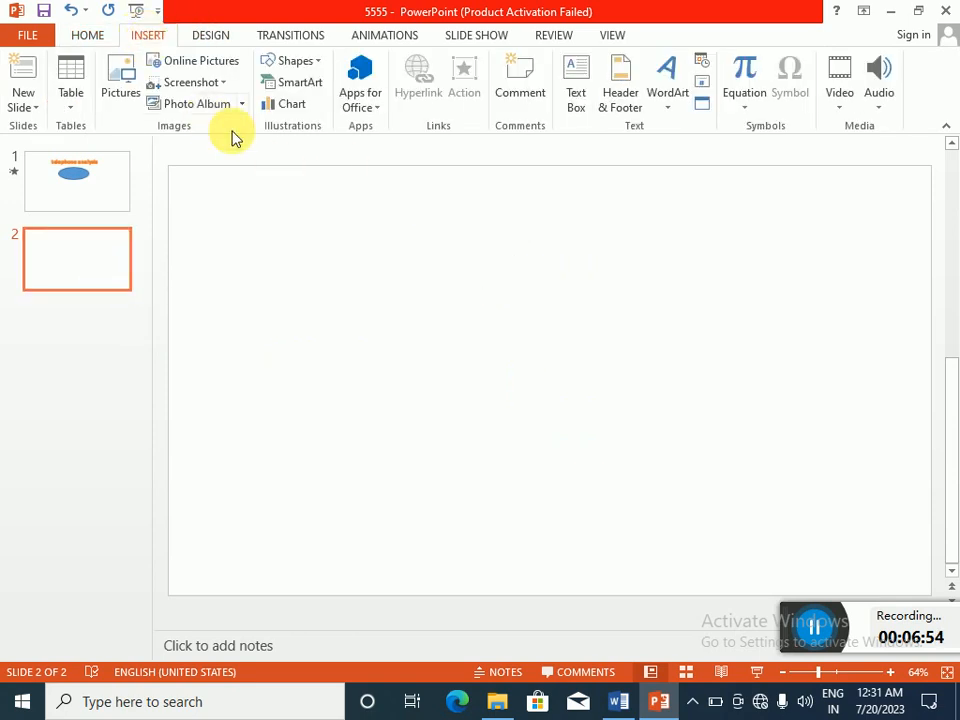
{"action": "left_click", "coordinate": [292, 105]}
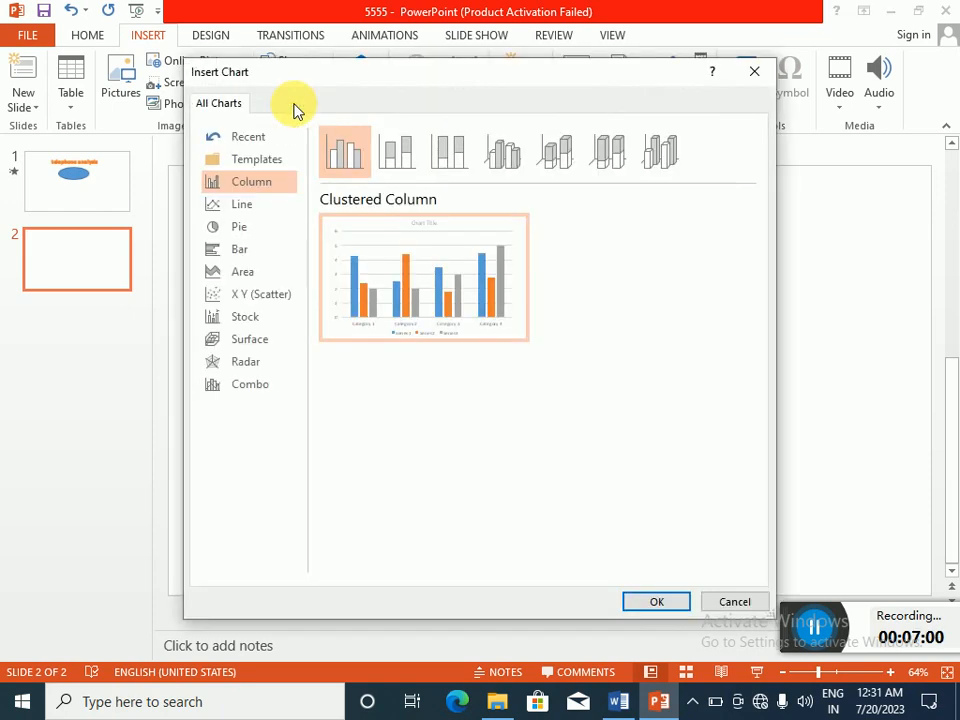
{"action": "left_click", "coordinate": [238, 228]}
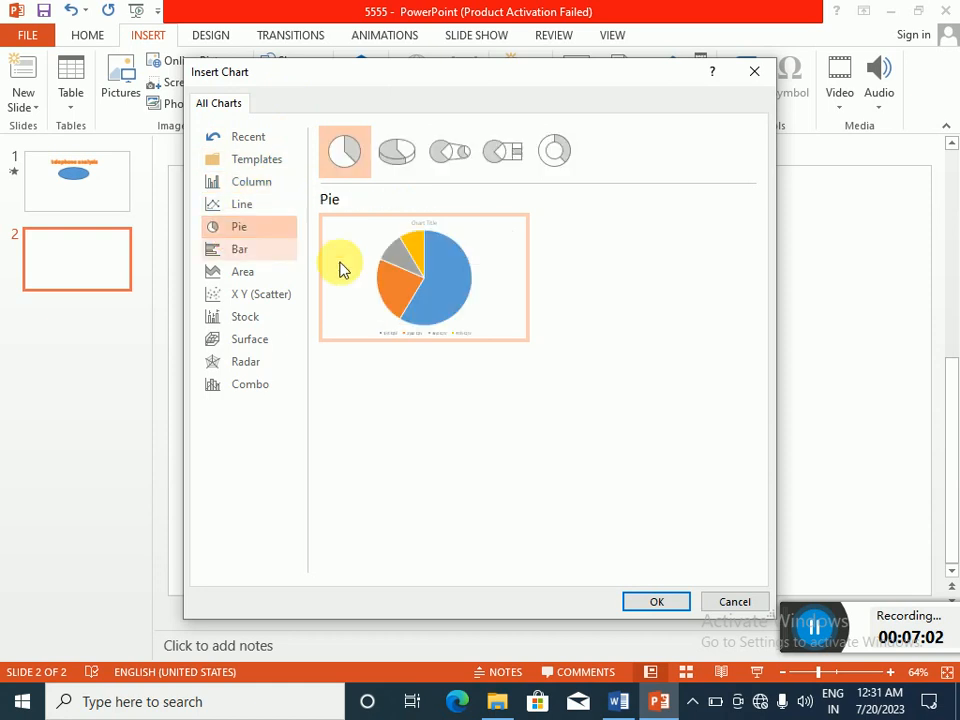
{"action": "mouse_move", "coordinate": [435, 268]}
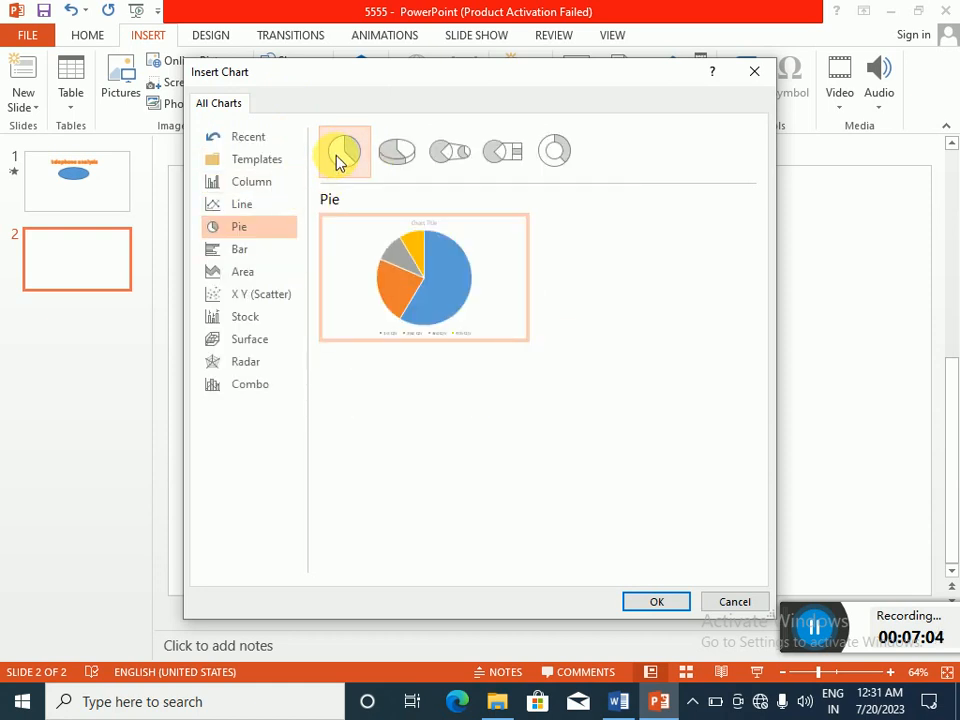
{"action": "left_click", "coordinate": [660, 603]}
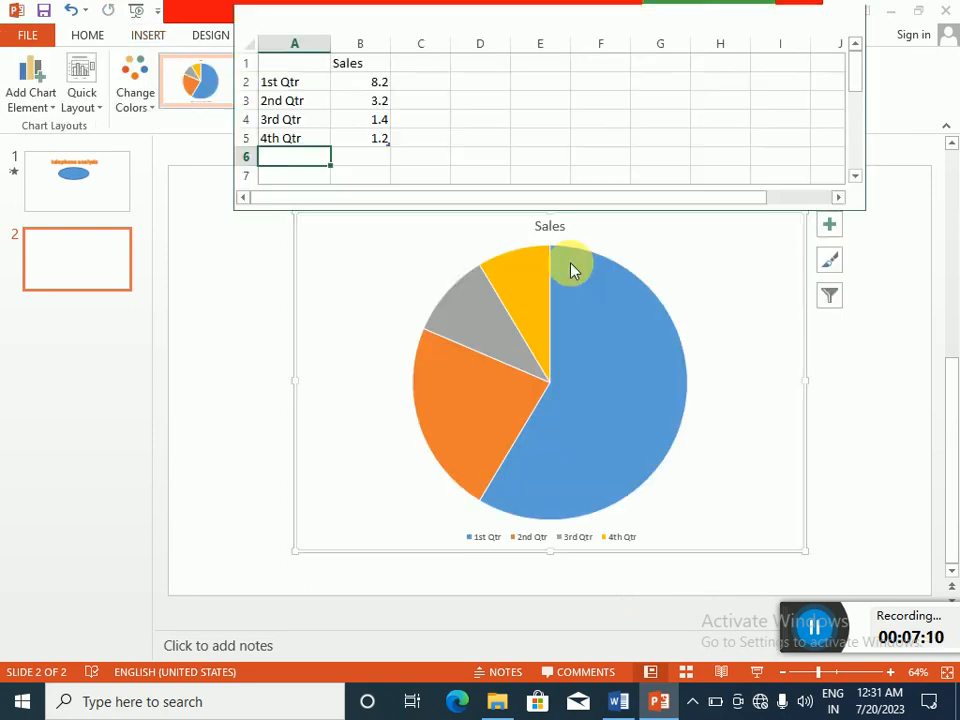
Dismiss the activation wizard and clear the sample data in cells A1:B5 of the chart's data sheet
{"action": "left_click", "coordinate": [696, 28]}
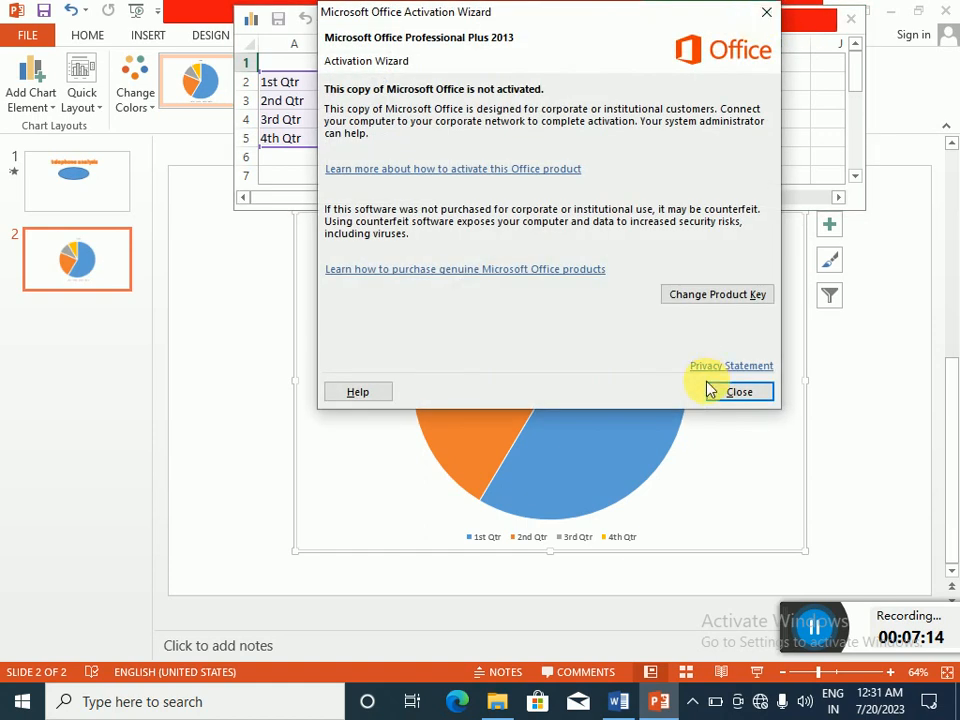
{"action": "left_click", "coordinate": [720, 393]}
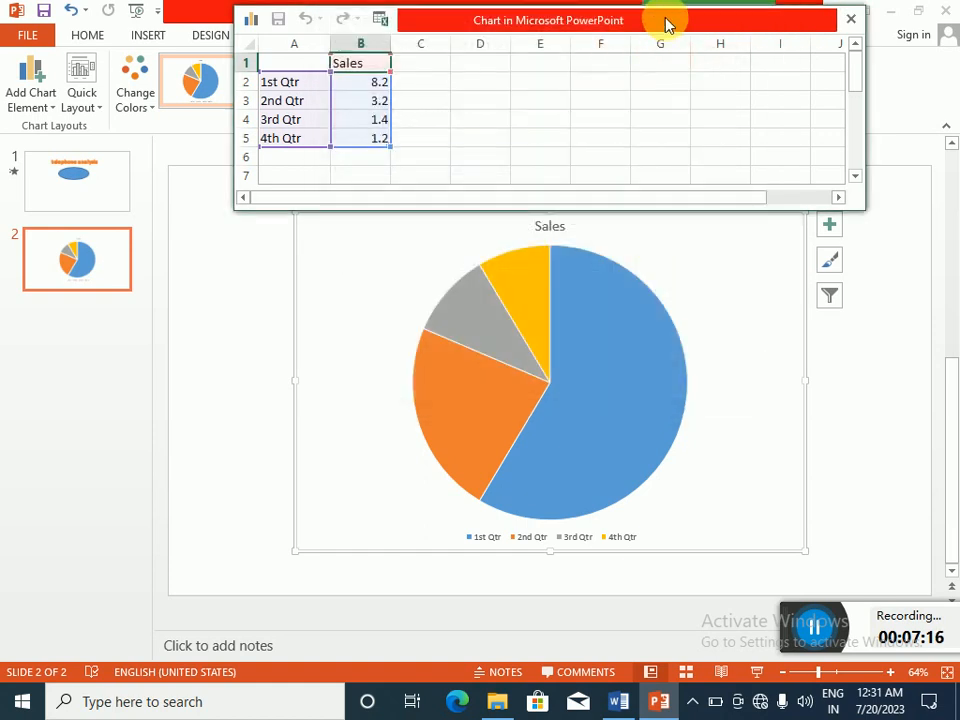
{"action": "left_click_drag", "start_coordinate": [669, 24], "coordinate": [688, 112]}
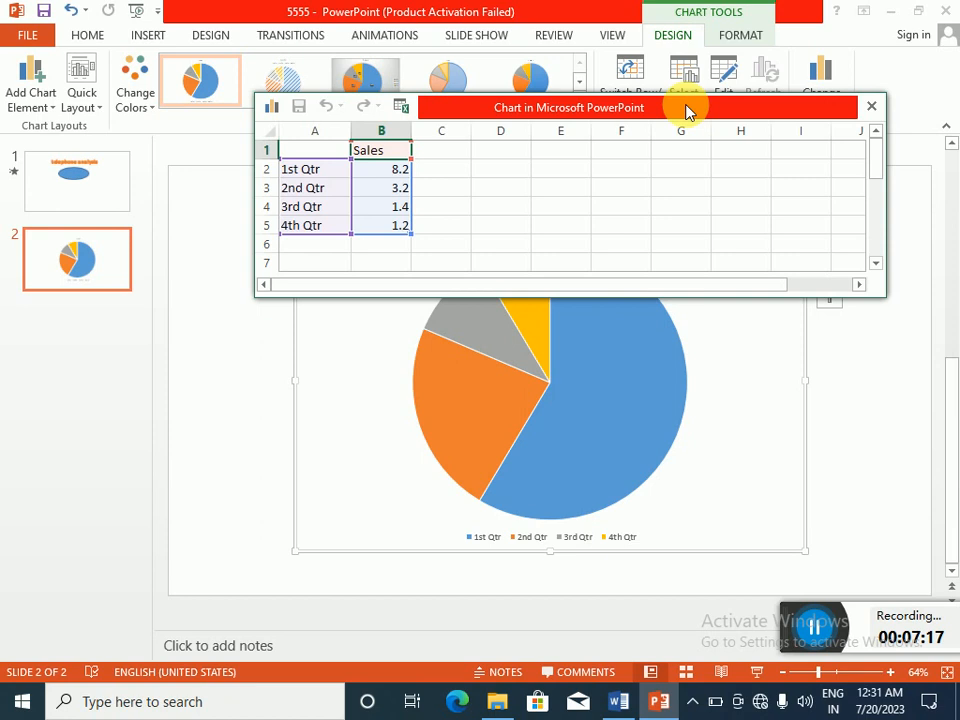
{"action": "left_click", "coordinate": [553, 225]}
{"action": "mouse_move", "coordinate": [327, 159]}
{"action": "left_mouse_down"}
{"action": "mouse_move", "coordinate": [379, 186]}
{"action": "mouse_move", "coordinate": [405, 225]}
{"action": "left_mouse_up"}
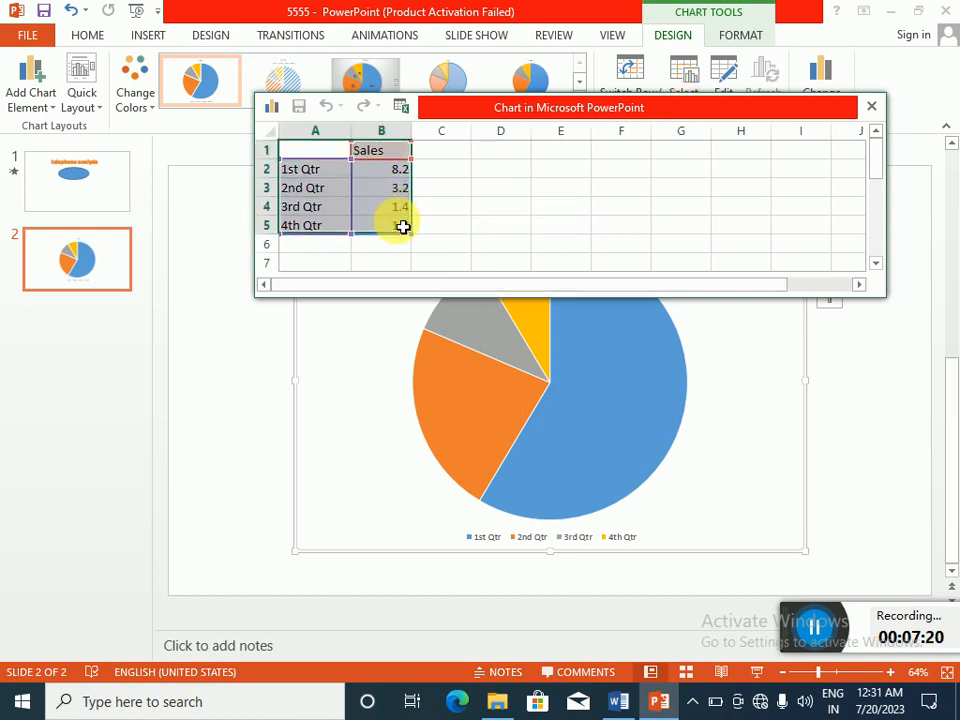
{"action": "key", "text": "Delete"}
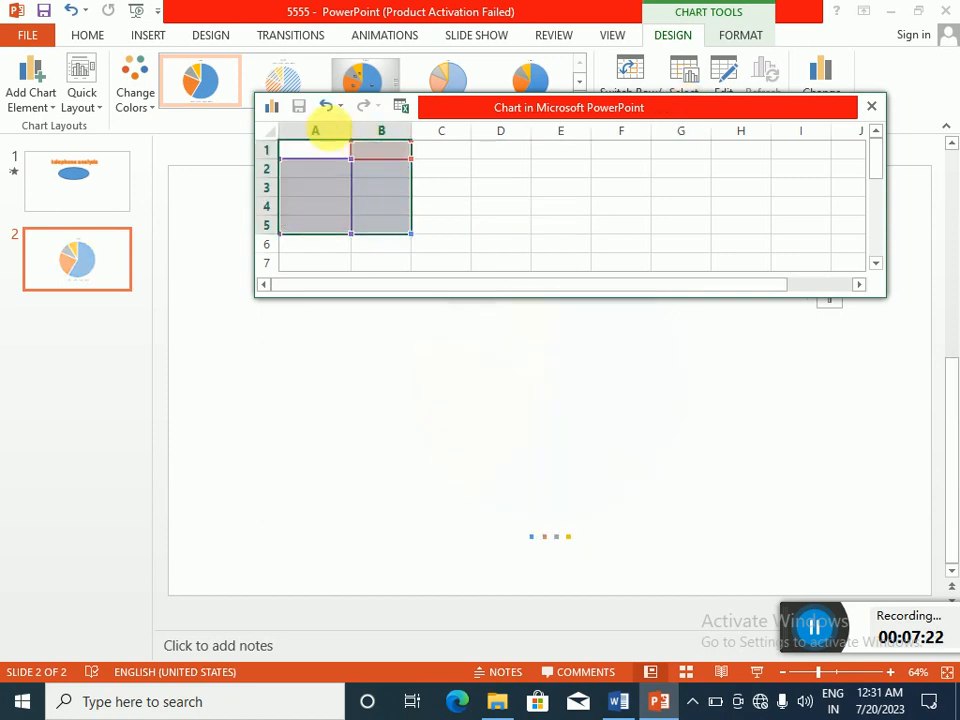
Paste the copied Call type and Minutes table at cell A1, enlarge the data sheet and widen columns A and B to fit
{"action": "left_click", "coordinate": [318, 155]}
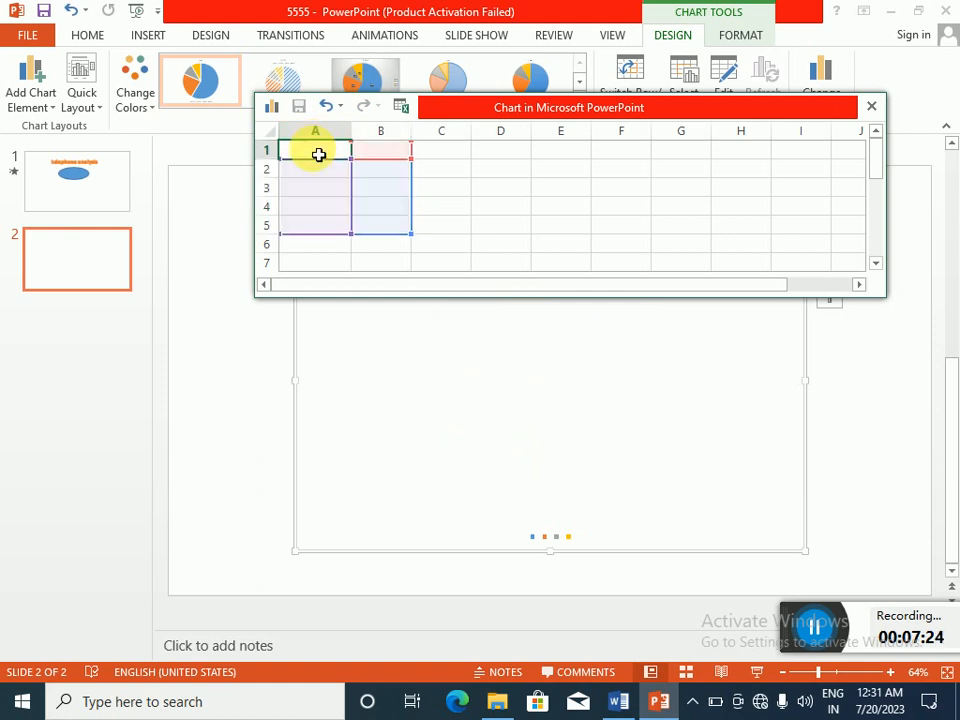
{"action": "key", "text": "ctrl+v"}
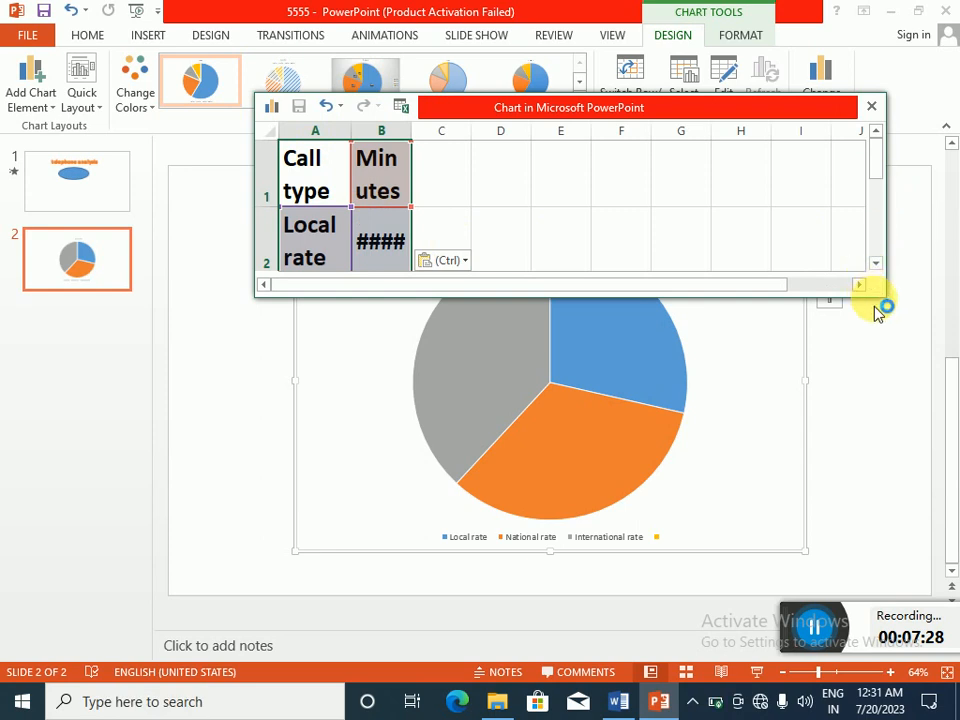
{"action": "left_click_drag", "start_coordinate": [888, 315], "coordinate": [889, 574]}
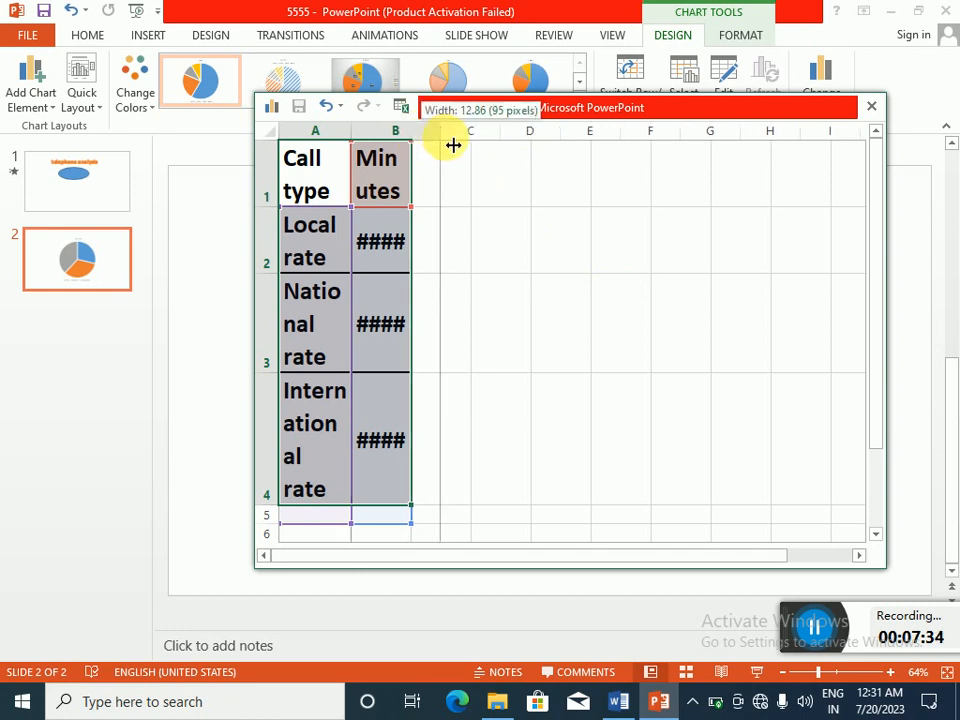
{"action": "double_click", "coordinate": [421, 141]}
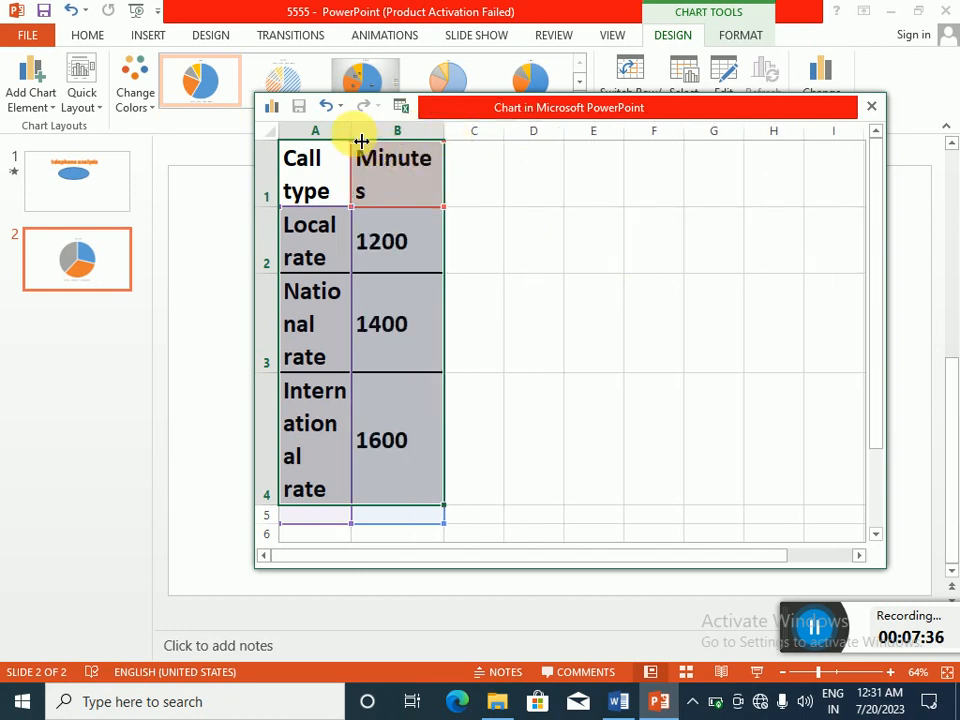
{"action": "left_click_drag", "start_coordinate": [364, 139], "coordinate": [433, 143]}
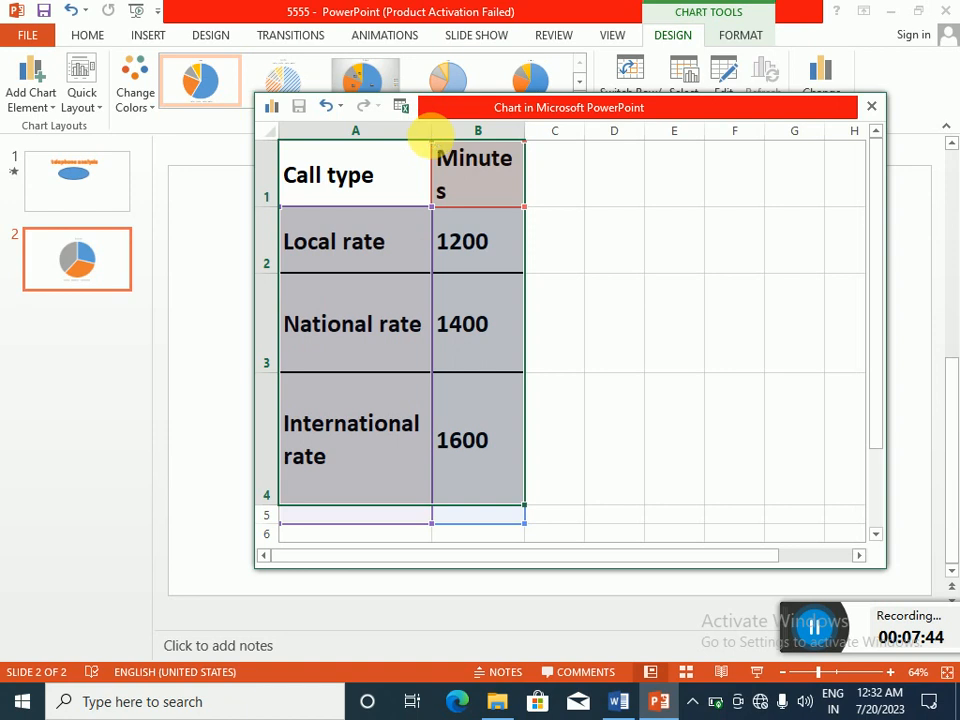
{"action": "left_click_drag", "start_coordinate": [529, 134], "coordinate": [534, 144]}
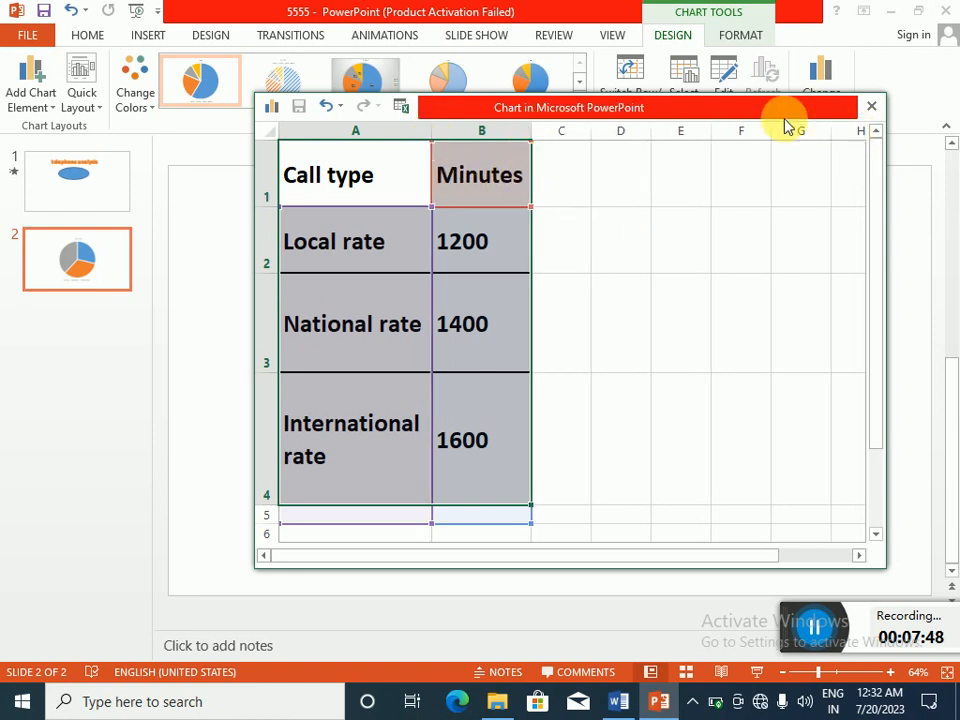
Reposition the chart's data sheet over the slide to review the pasted rates, and close it
{"action": "left_click", "coordinate": [590, 8]}
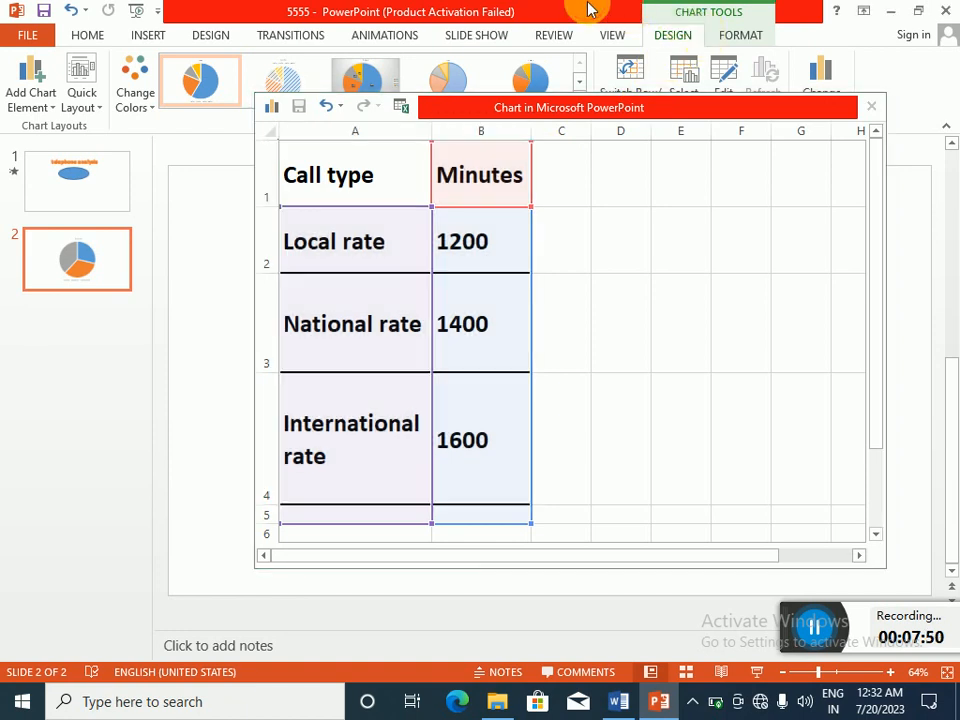
{"action": "left_click_drag", "start_coordinate": [677, 107], "coordinate": [627, 224]}
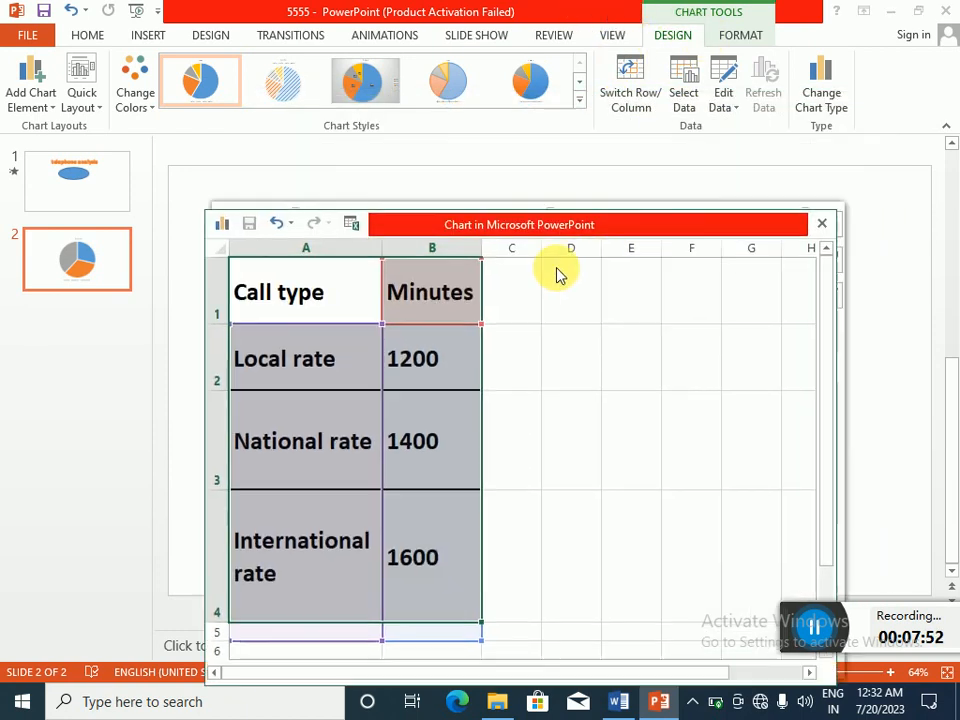
{"action": "left_click_drag", "start_coordinate": [558, 275], "coordinate": [578, 205]}
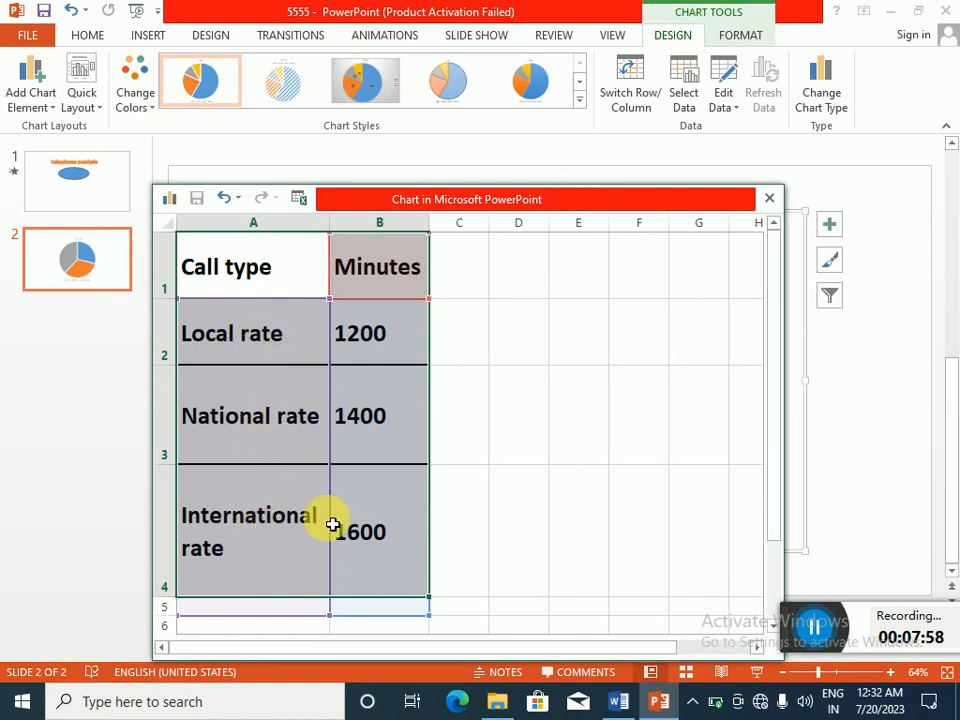
{"action": "left_click_drag", "start_coordinate": [626, 199], "coordinate": [690, 199]}
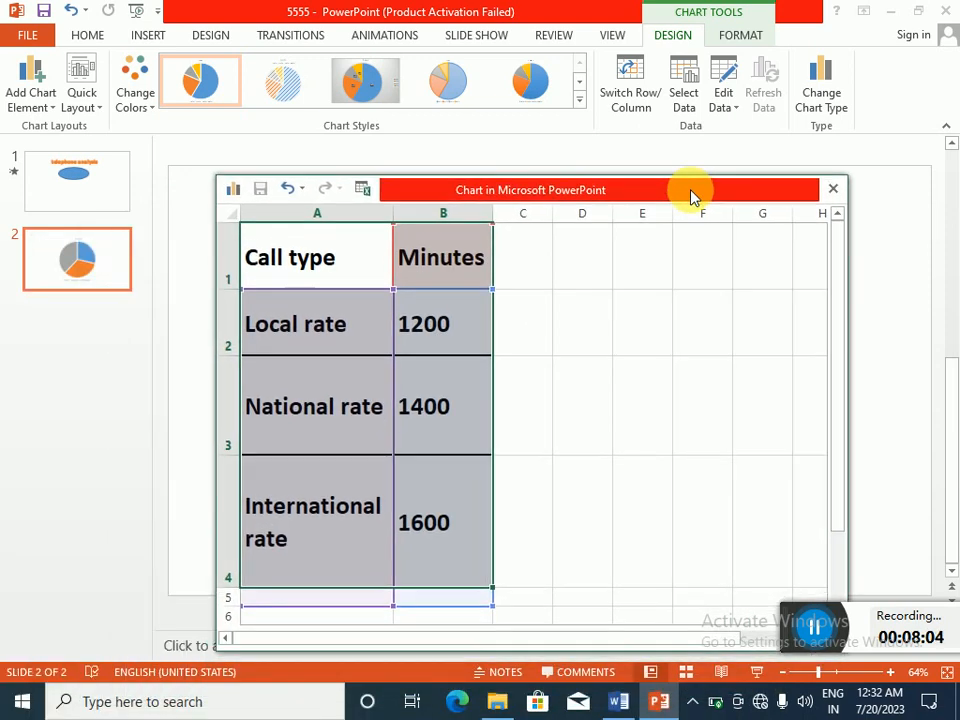
{"action": "left_click", "coordinate": [833, 189]}
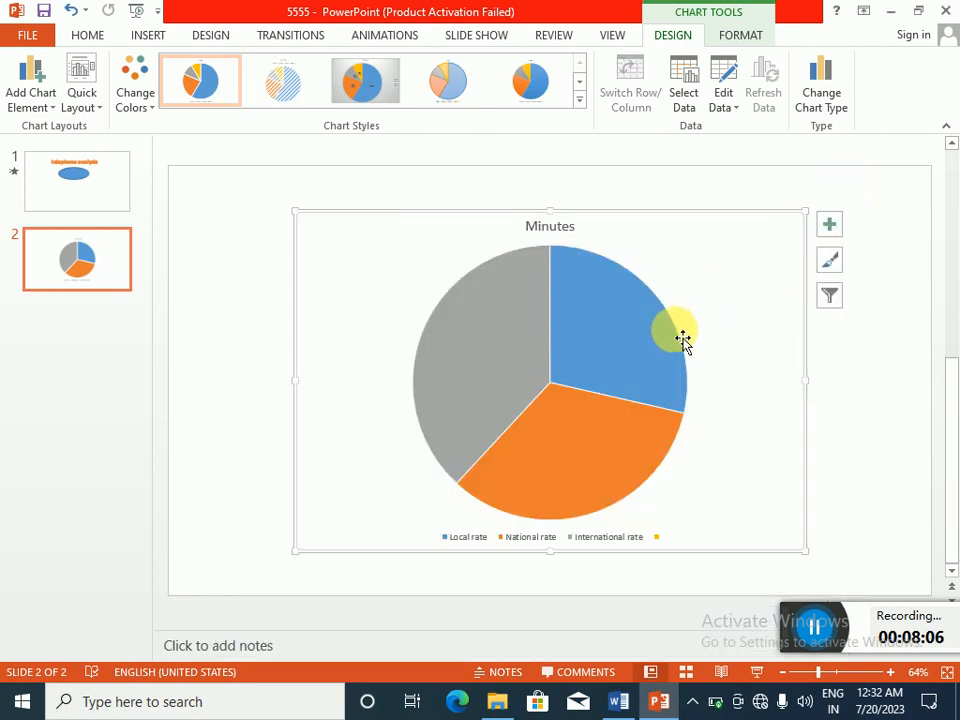
{"action": "mouse_move", "coordinate": [620, 282]}
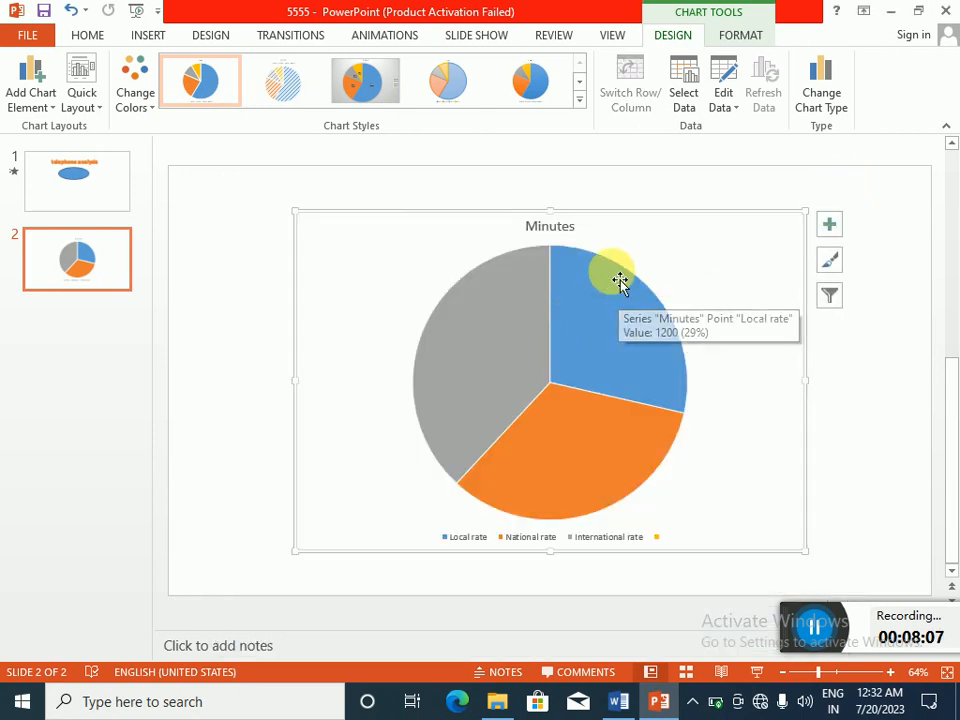
Switch to the Word document and copy the chart title text "telephone analysis" from instruction 3b
{"action": "left_click", "coordinate": [622, 701]}
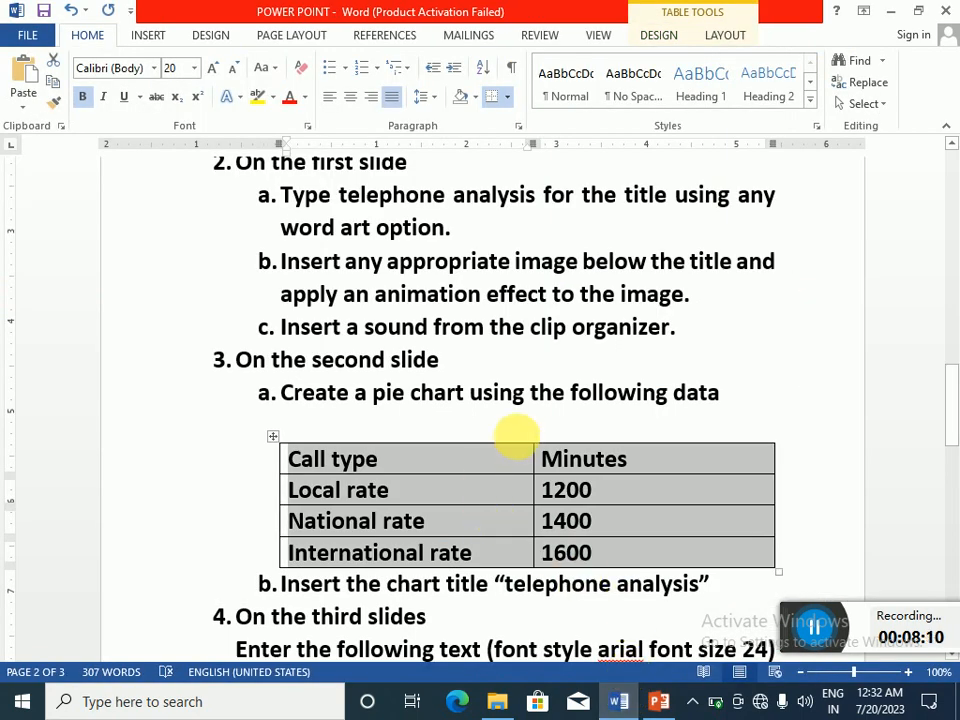
{"action": "scroll", "coordinate": [516, 437], "scroll_direction": "down", "scroll_amount": 2}
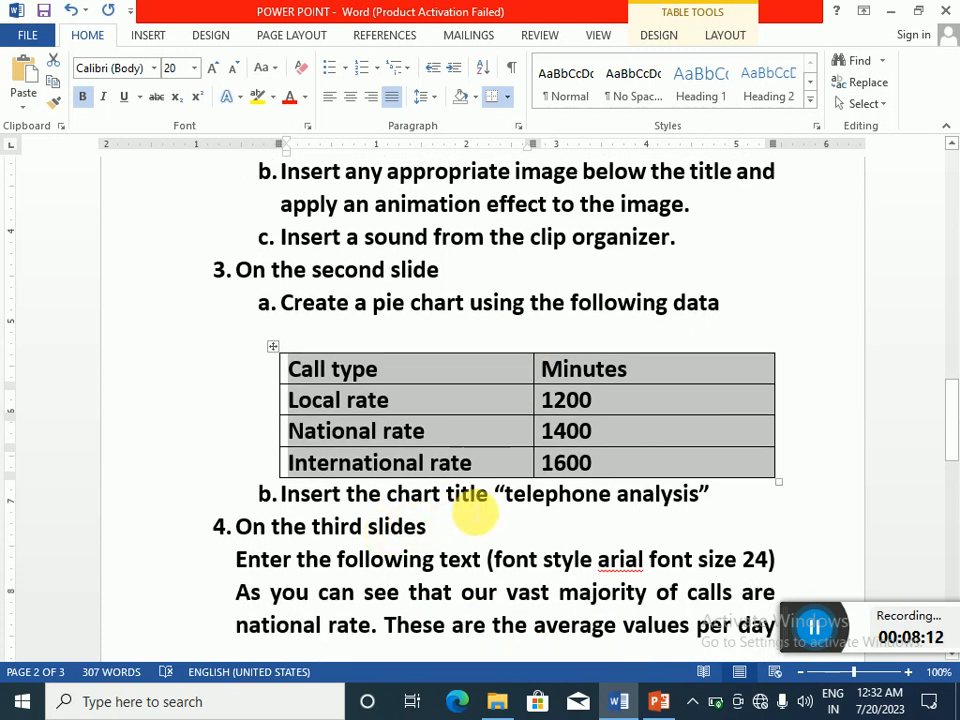
{"action": "left_click_drag", "start_coordinate": [700, 495], "coordinate": [527, 494]}
{"action": "key", "text": "ctrl+c"}
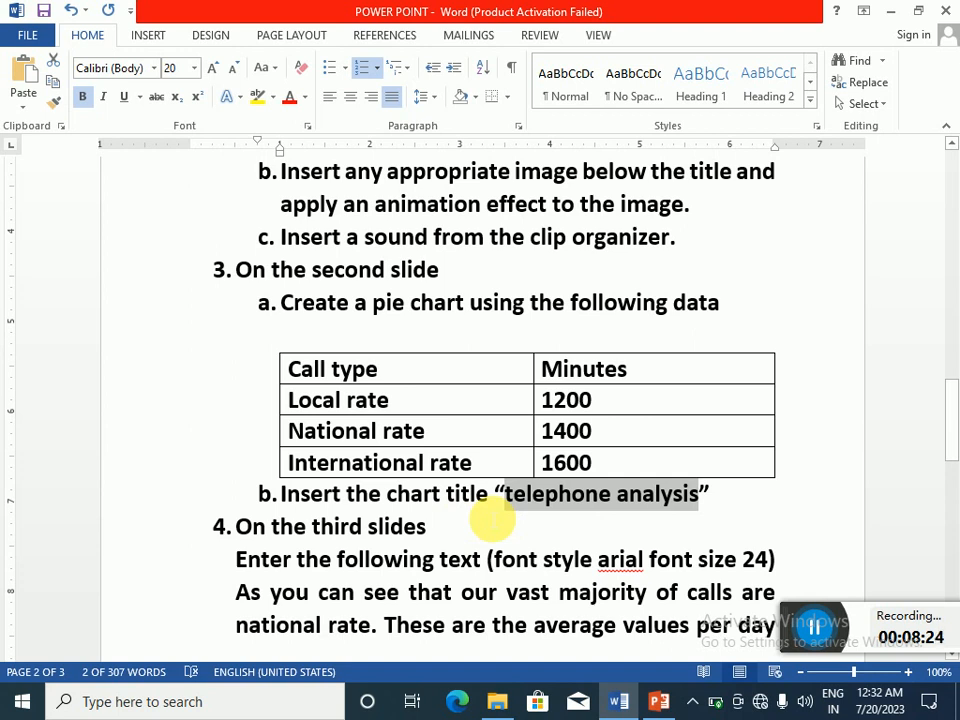
Switch to the PowerPoint presentation and set the pie chart's title placement to Above Chart
{"action": "left_click", "coordinate": [658, 700]}
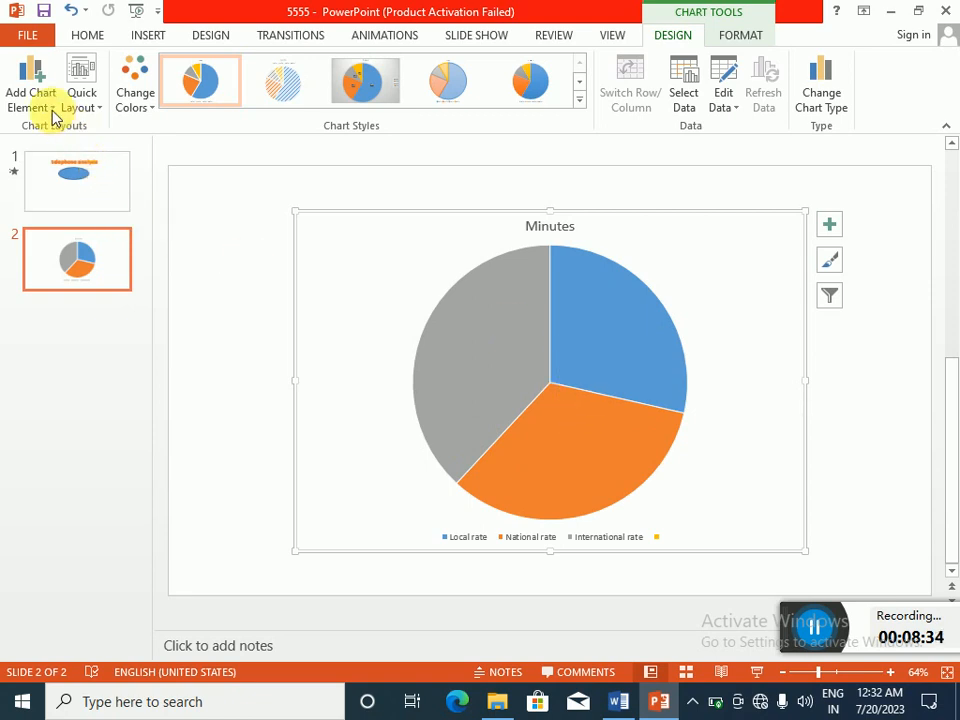
{"action": "mouse_move", "coordinate": [638, 300]}
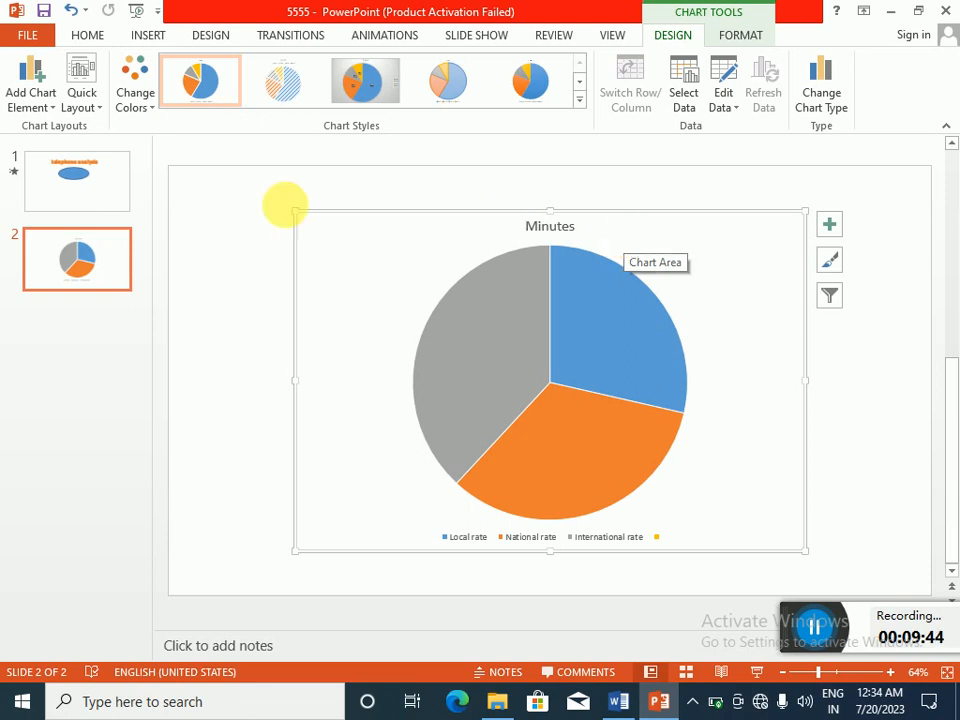
{"action": "left_click", "coordinate": [55, 106]}
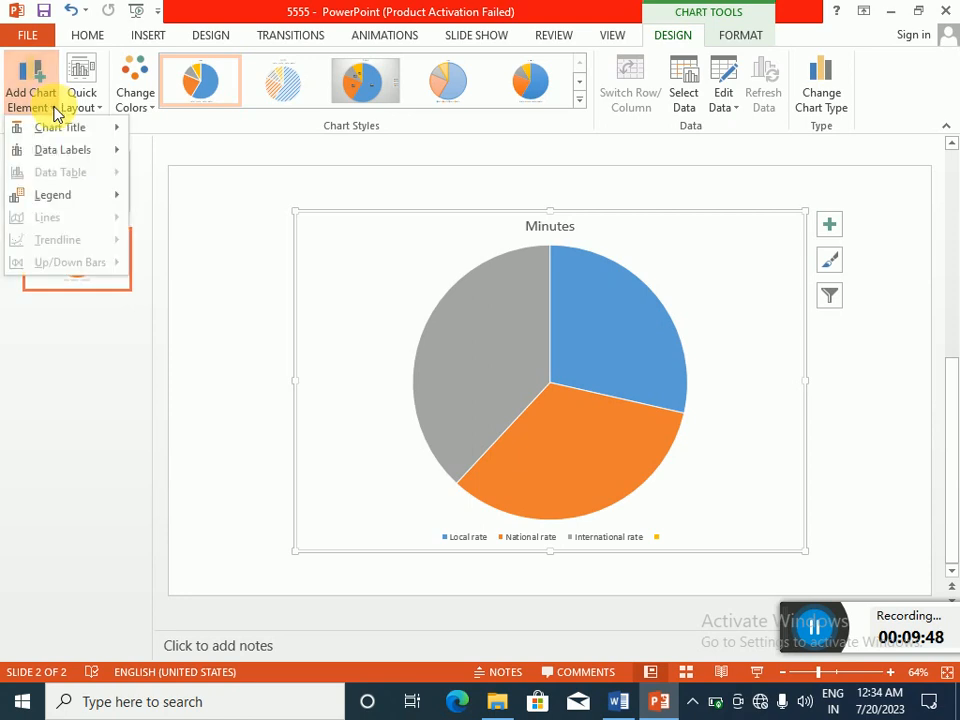
{"action": "mouse_move", "coordinate": [64, 128]}
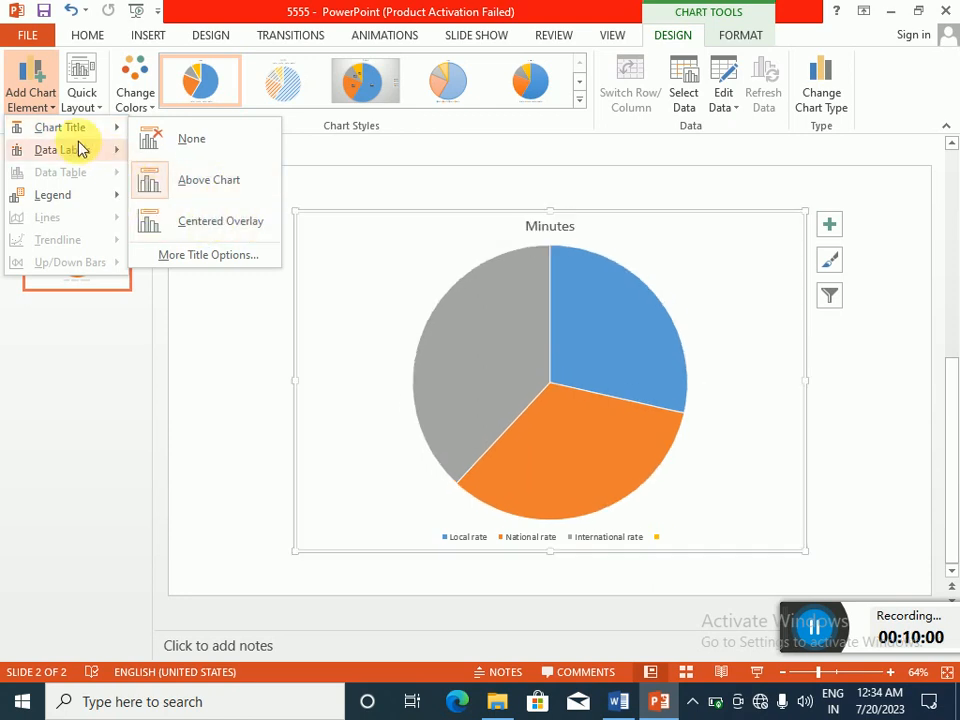
{"action": "left_click", "coordinate": [216, 186]}
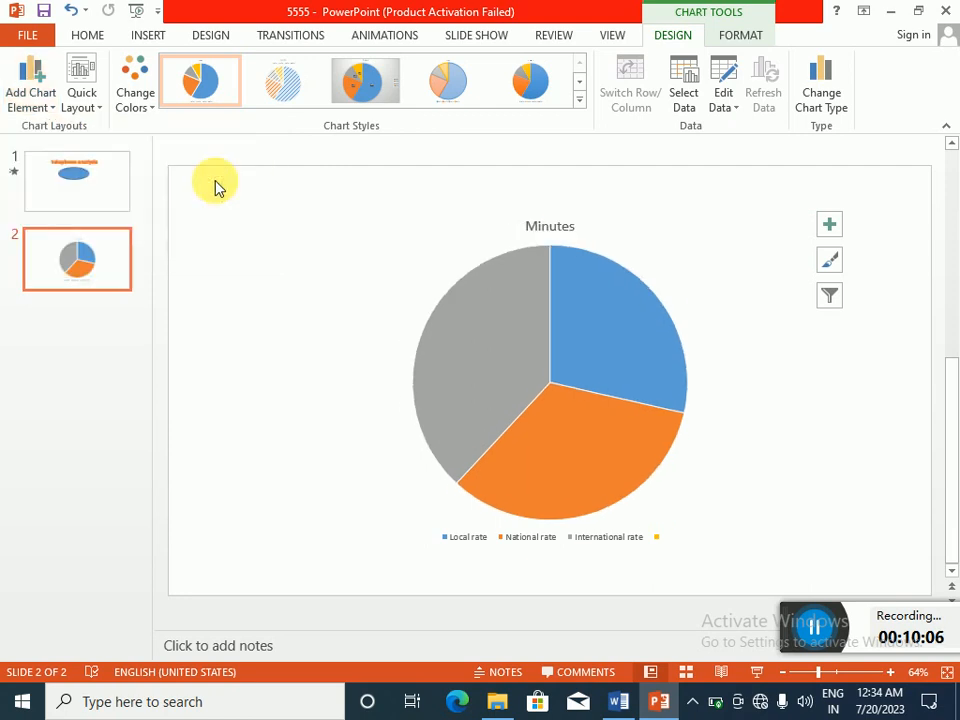
Replace the pie chart's title text "Minutes" with the copied "telephone analysis"
{"action": "left_click", "coordinate": [576, 232]}
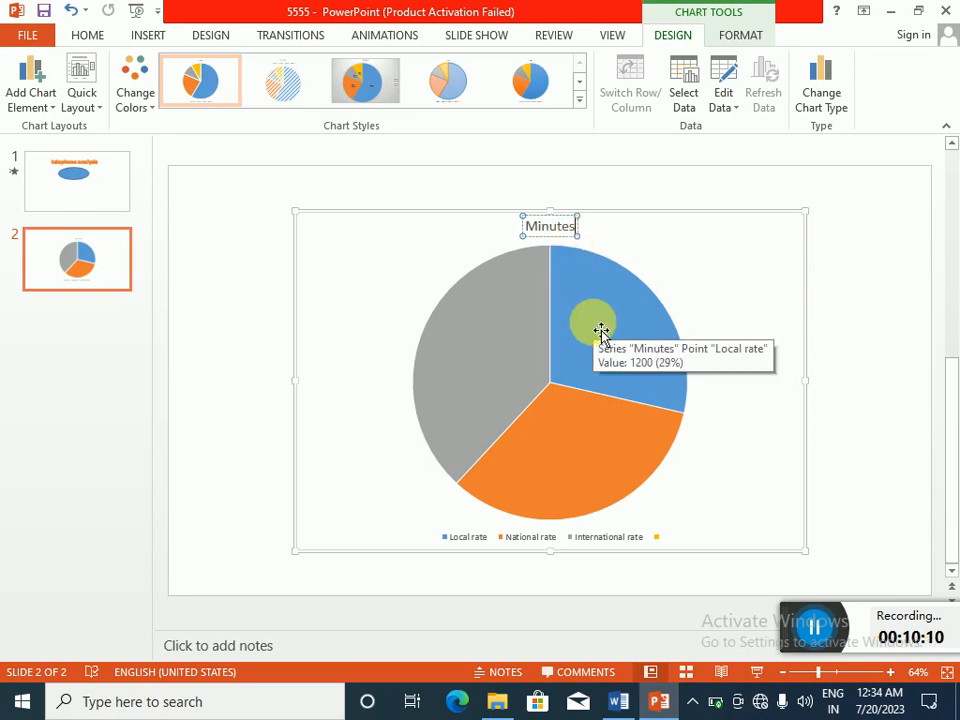
{"action": "key", "text": "BackSpace"}
{"action": "key", "text": "BackSpace"}
{"action": "key", "text": "BackSpace"}
{"action": "key", "text": "BackSpace"}
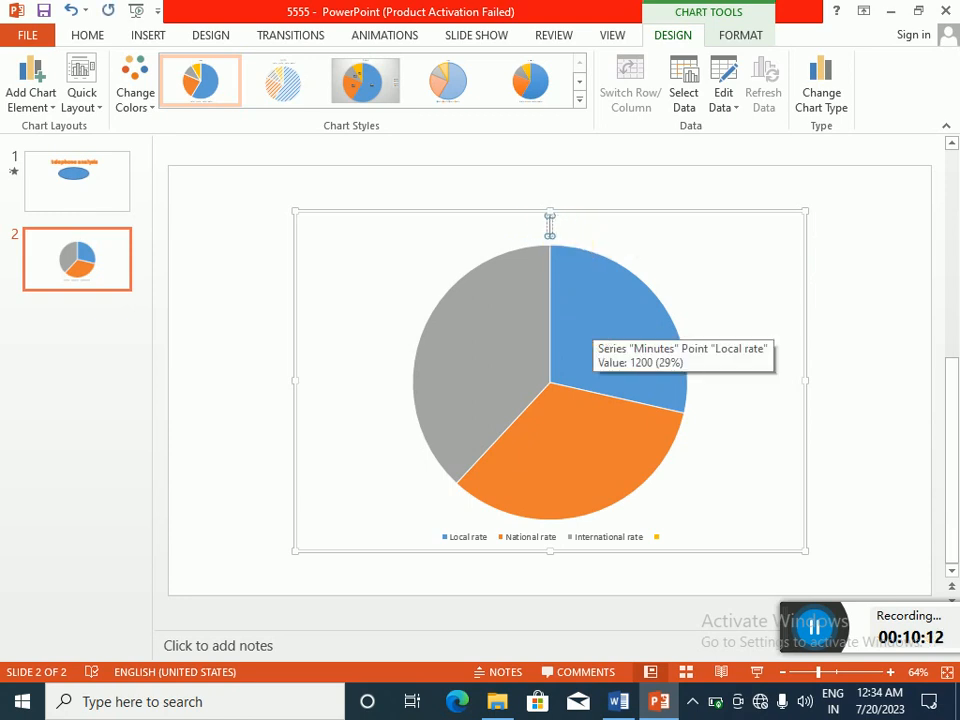
{"action": "left_click", "coordinate": [593, 321]}
{"action": "key", "text": "ctrl+v"}
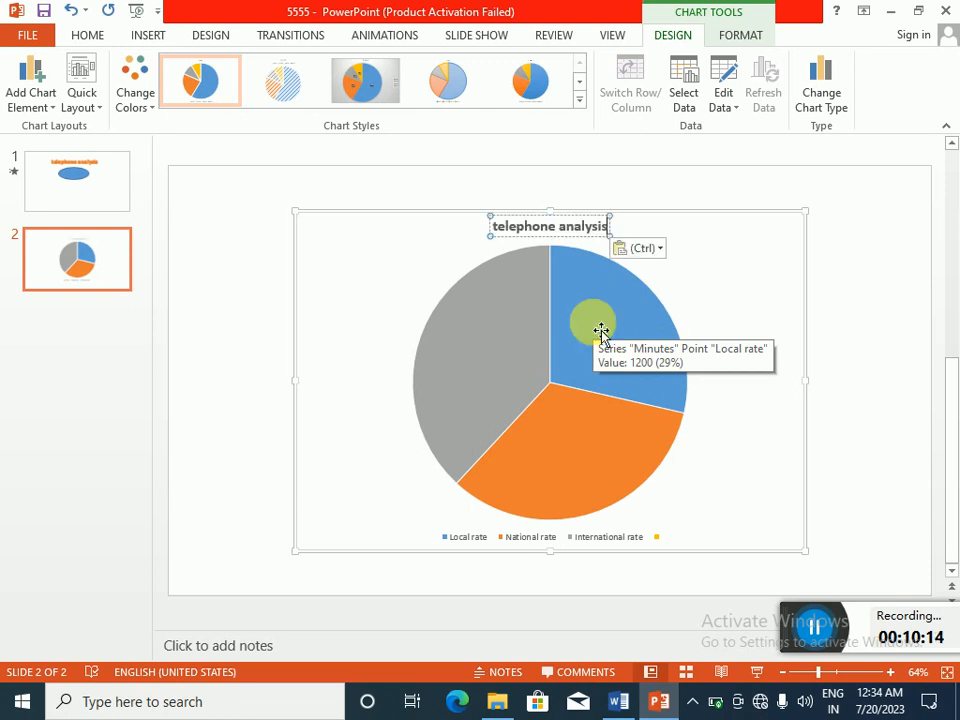
{"action": "left_click", "coordinate": [729, 246]}
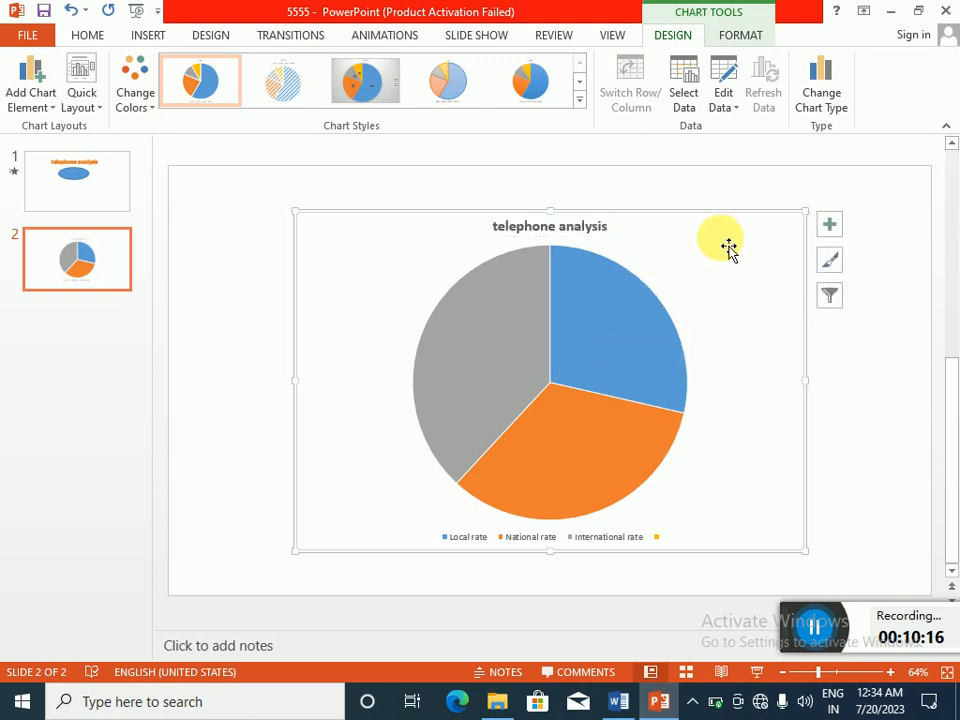
{"action": "left_click", "coordinate": [36, 100]}
{"action": "mouse_move", "coordinate": [62, 130]}
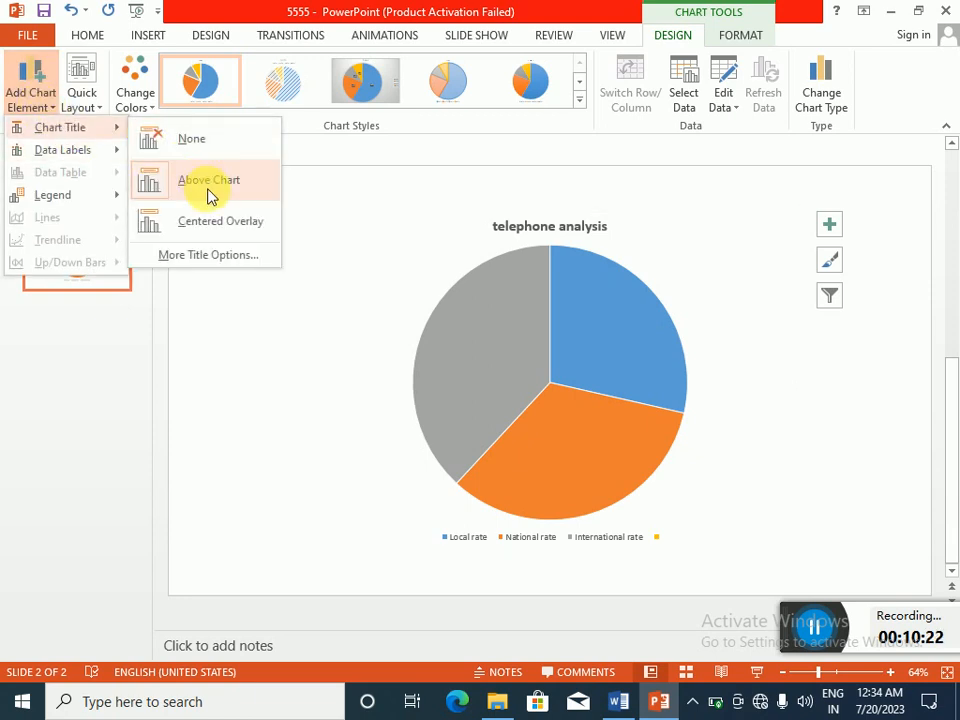
{"action": "left_click", "coordinate": [728, 265]}
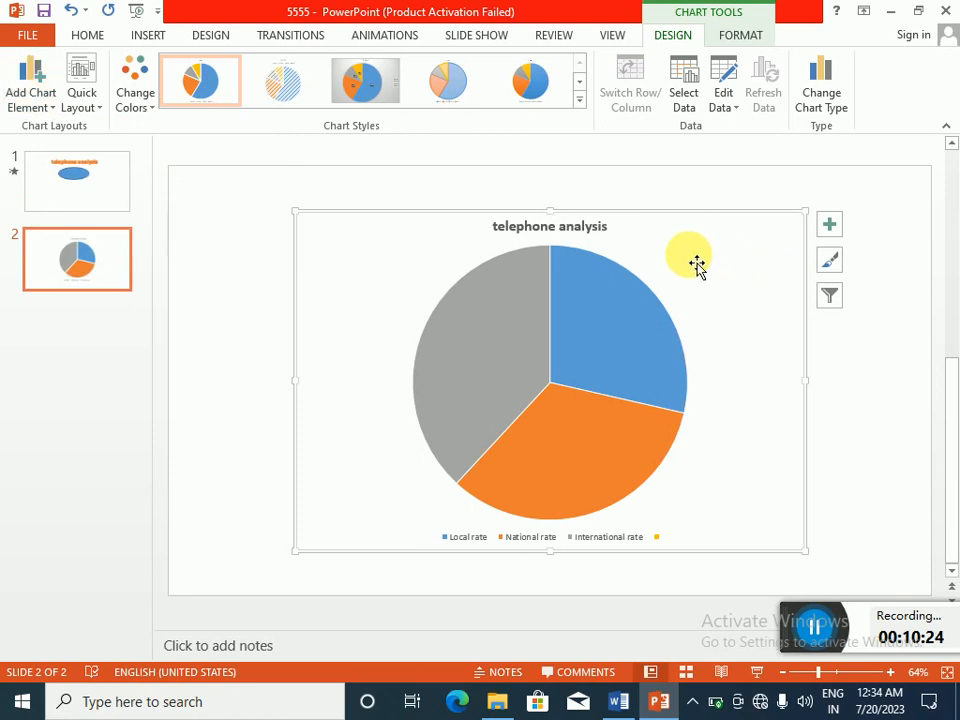
{"action": "left_click", "coordinate": [591, 226]}
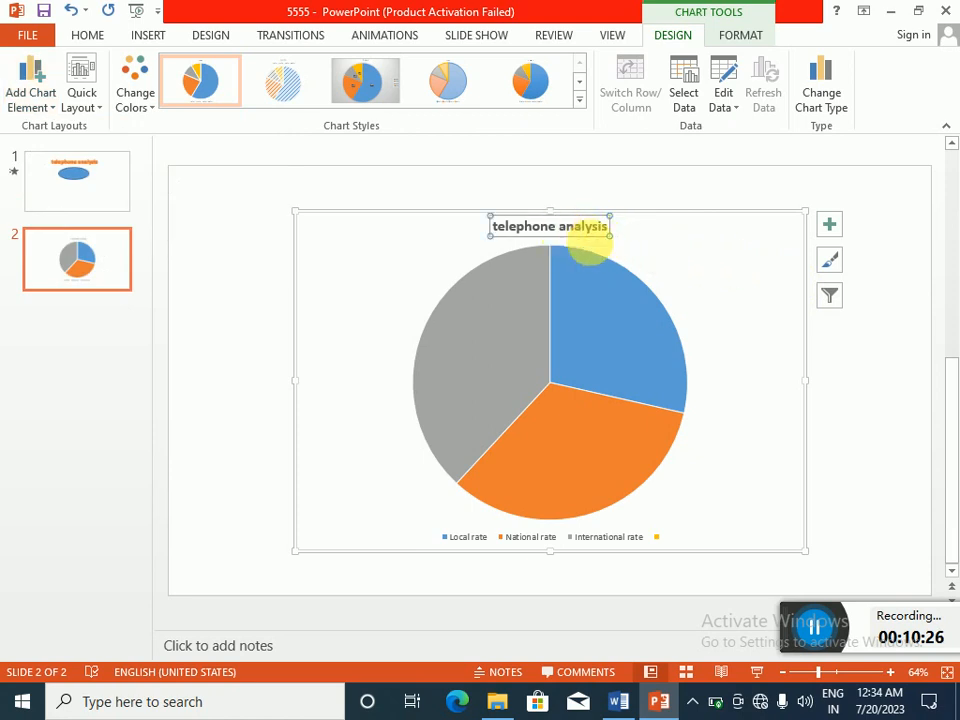
{"action": "left_click", "coordinate": [696, 273]}
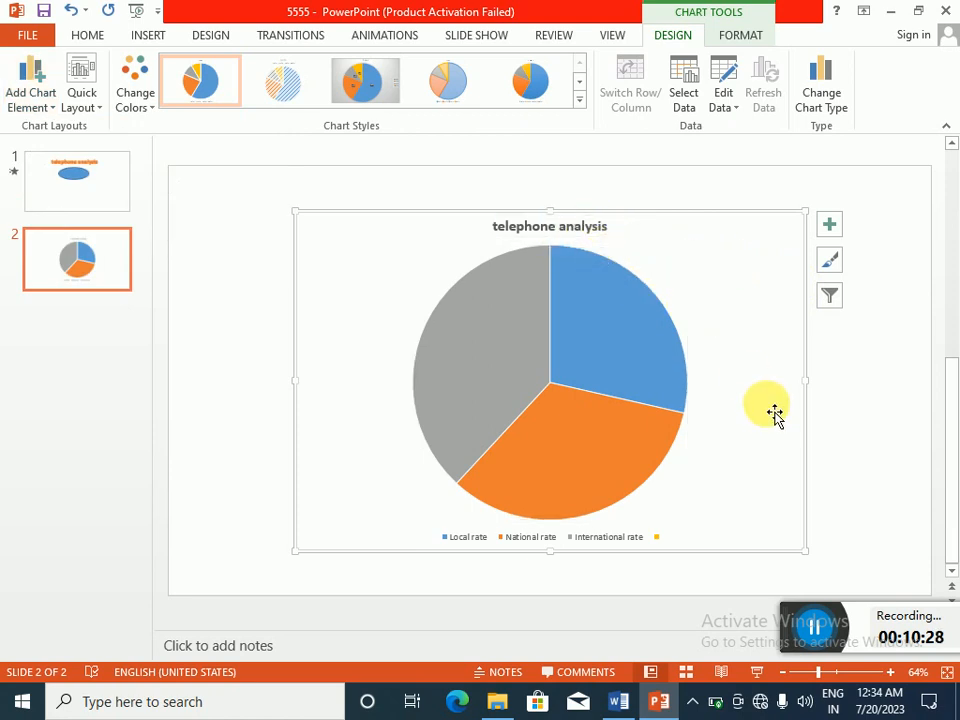
Switch to the Word document and copy instruction 4's text for the third slide, from "Enter the following text" through "3 weeks."
{"action": "left_click", "coordinate": [620, 699]}
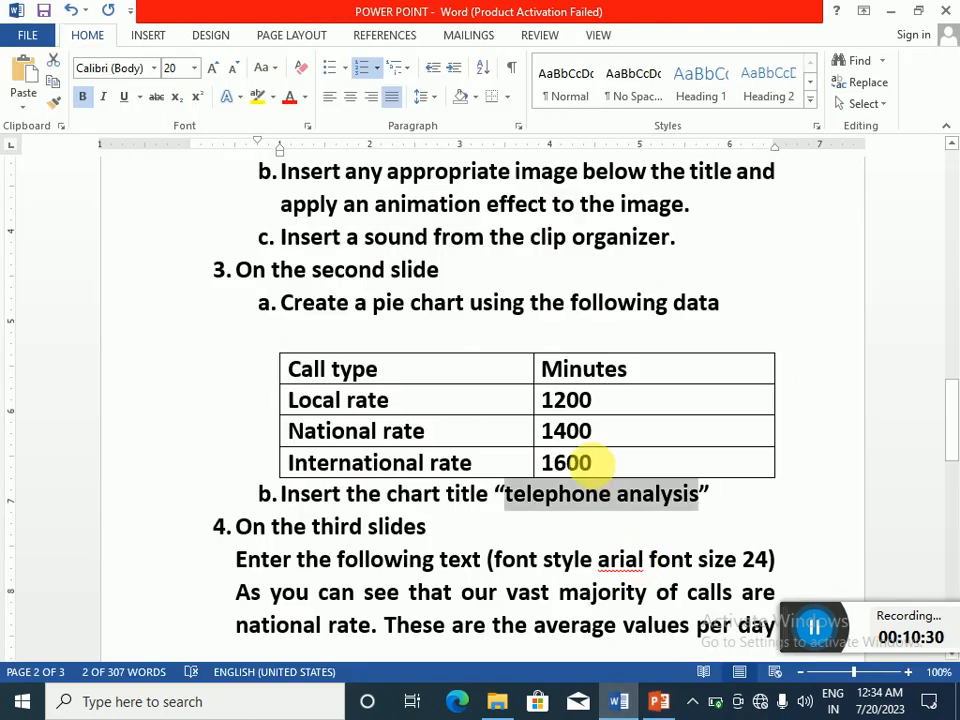
{"action": "scroll", "coordinate": [580, 450], "scroll_direction": "down", "scroll_amount": 2}
{"action": "left_click", "coordinate": [440, 436]}
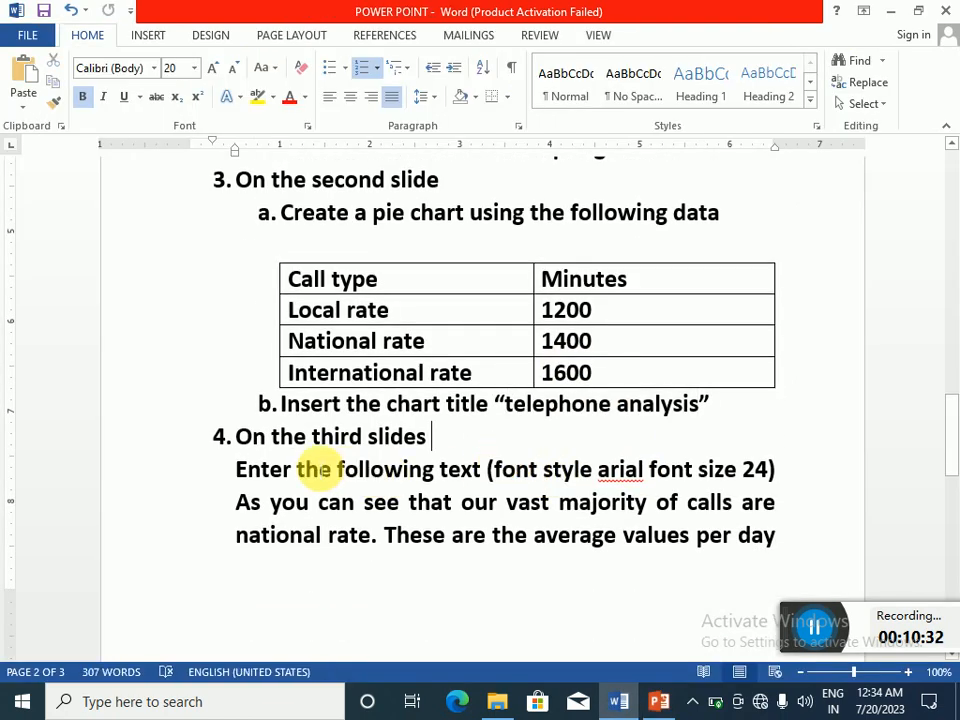
{"action": "scroll", "coordinate": [545, 499], "scroll_direction": "down", "scroll_amount": 6}
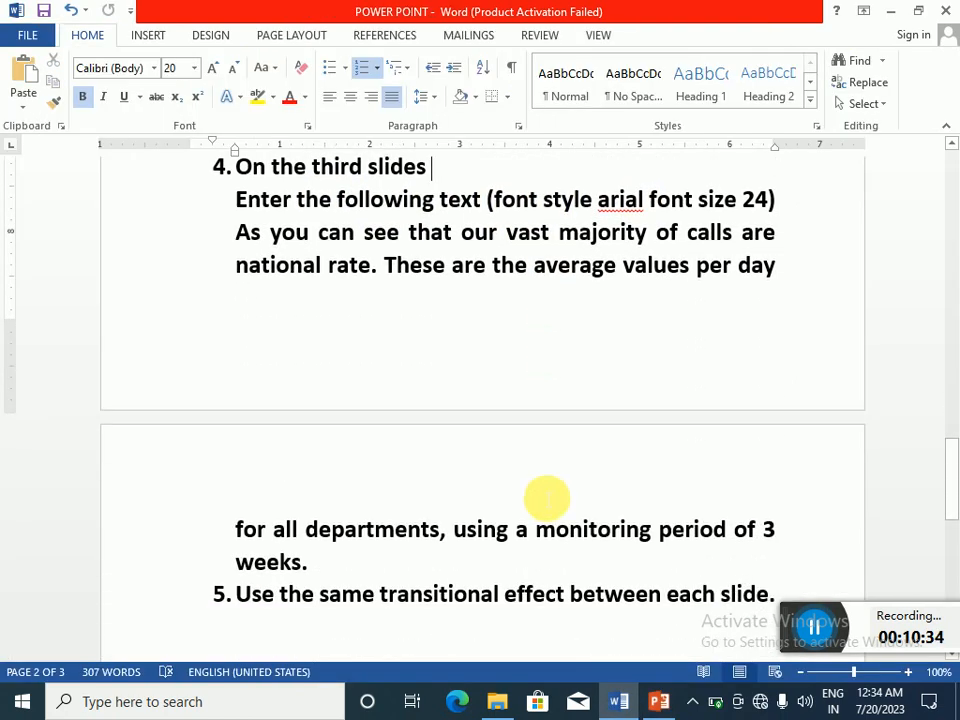
{"action": "scroll", "coordinate": [546, 497], "scroll_direction": "down", "scroll_amount": 1}
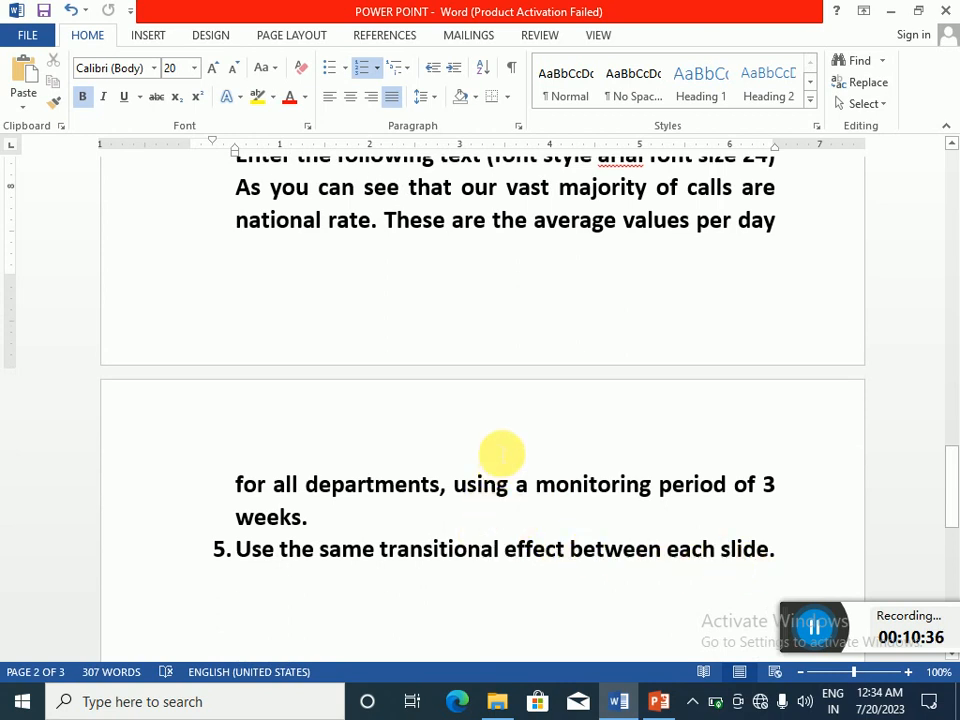
{"action": "scroll", "coordinate": [501, 455], "scroll_direction": "up", "scroll_amount": 4}
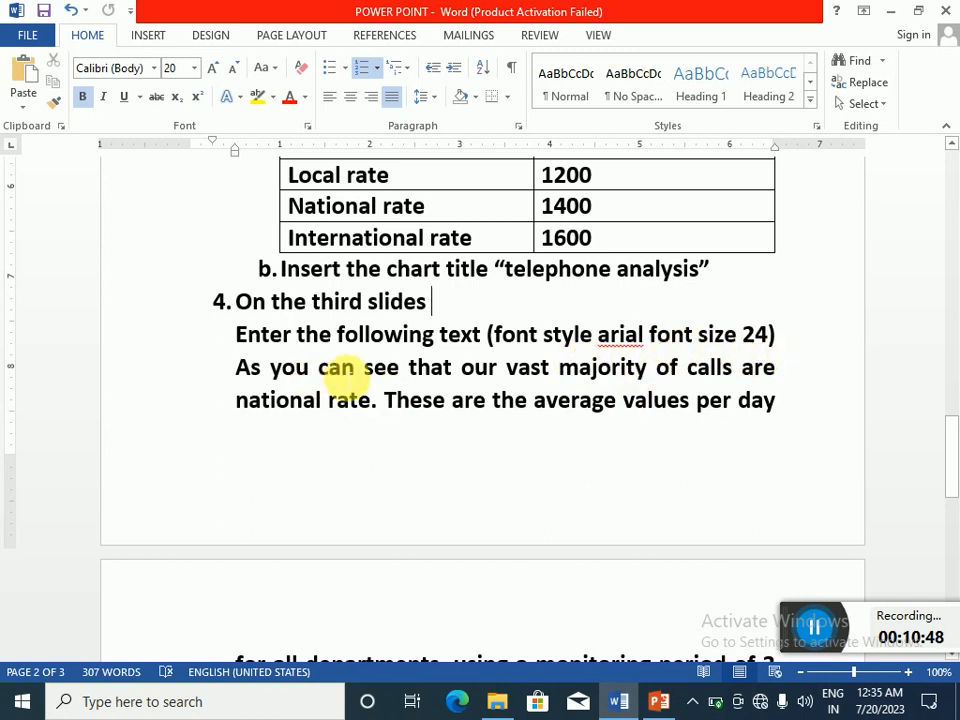
{"action": "scroll", "coordinate": [654, 461], "scroll_direction": "down", "scroll_amount": 4}
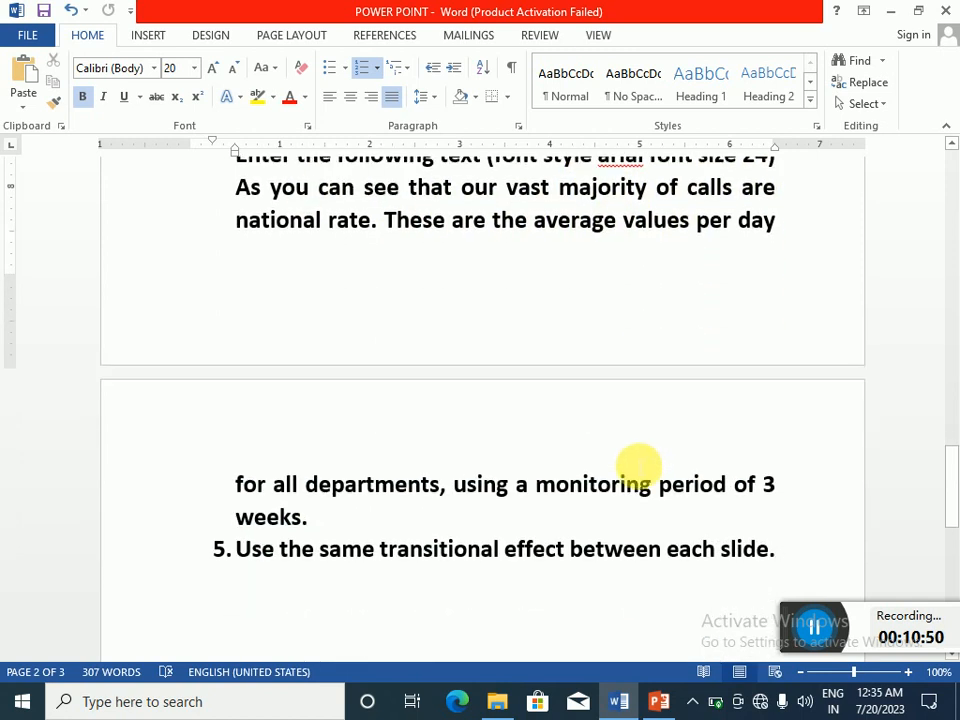
{"action": "scroll", "coordinate": [315, 405], "scroll_direction": "up", "scroll_amount": 1}
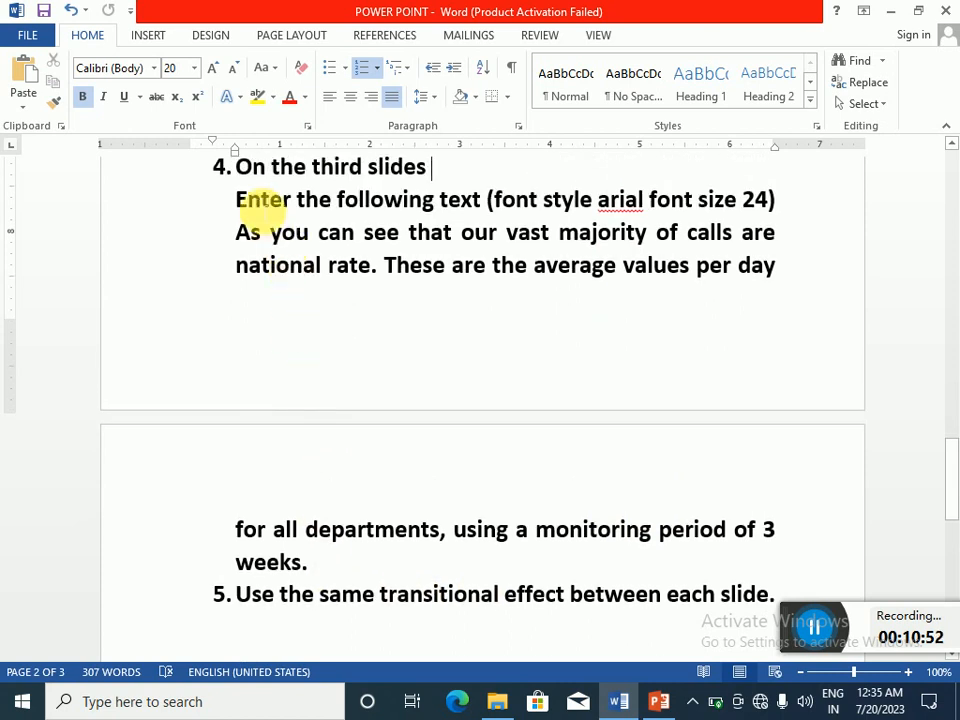
{"action": "left_click_drag", "start_coordinate": [245, 199], "coordinate": [321, 565]}
{"action": "key", "text": "ctrl+c"}
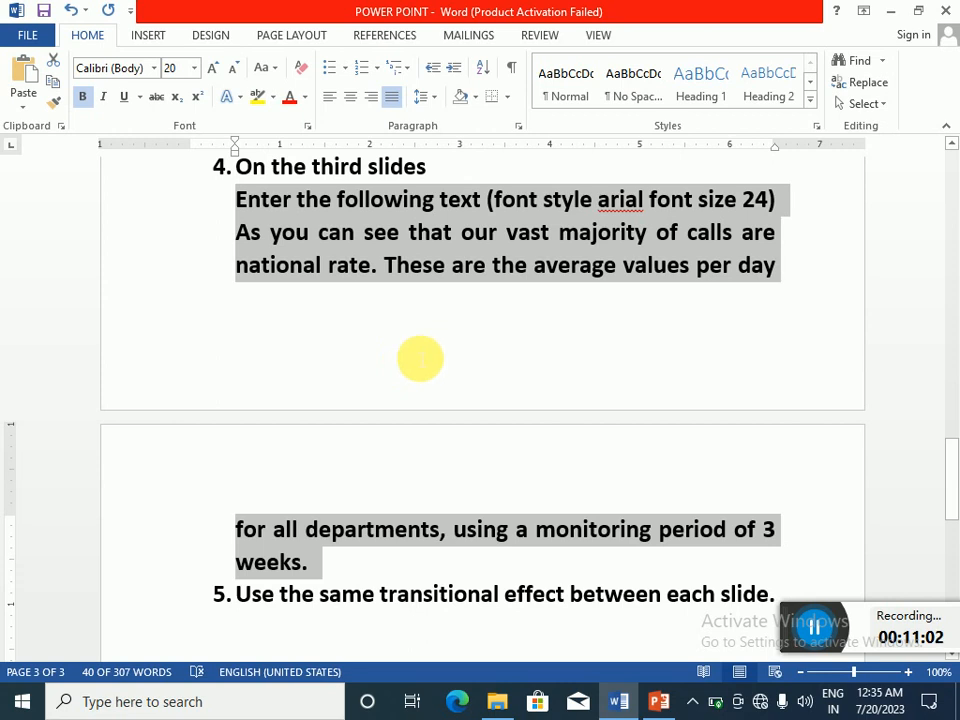
Switch to the PowerPoint presentation and add a third slide with the Blank layout after the chart slide
{"action": "mouse_move", "coordinate": [663, 705]}
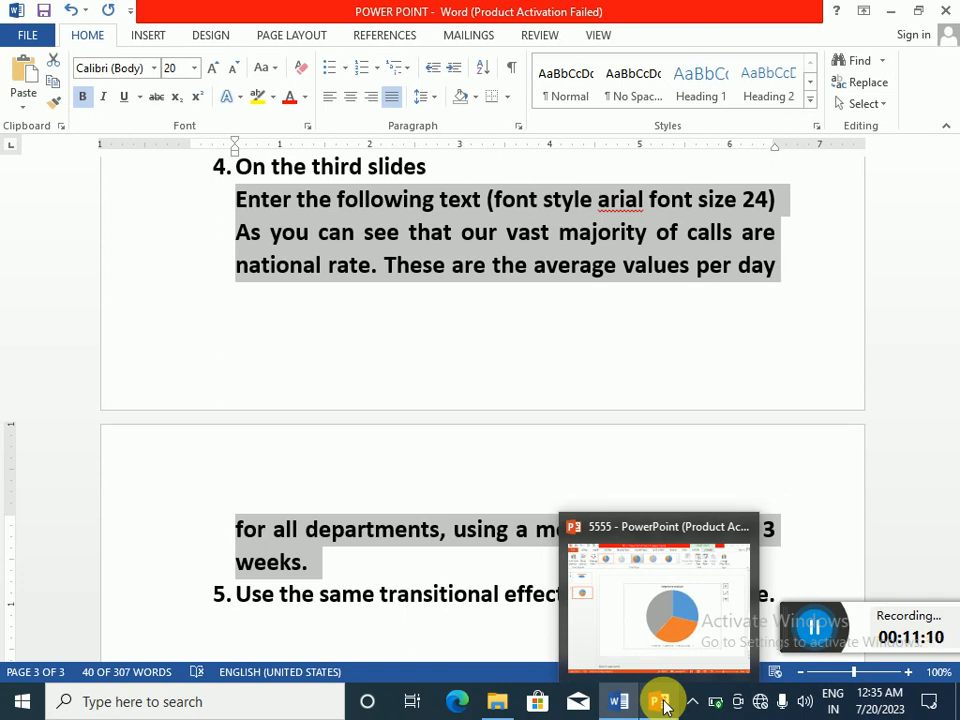
{"action": "left_click", "coordinate": [663, 705]}
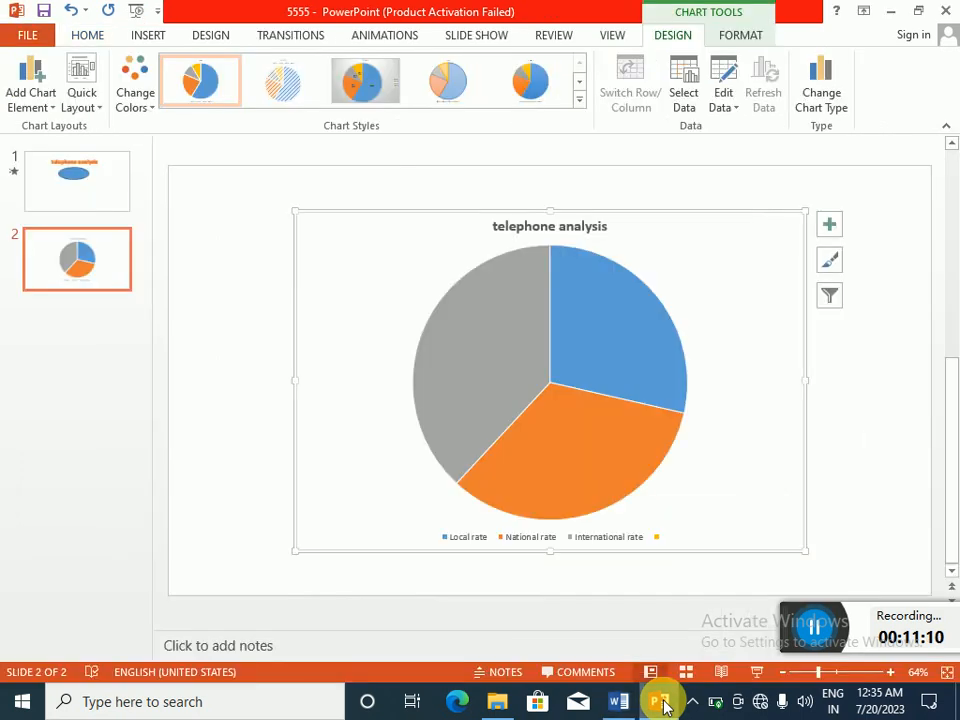
{"action": "left_click", "coordinate": [88, 36]}
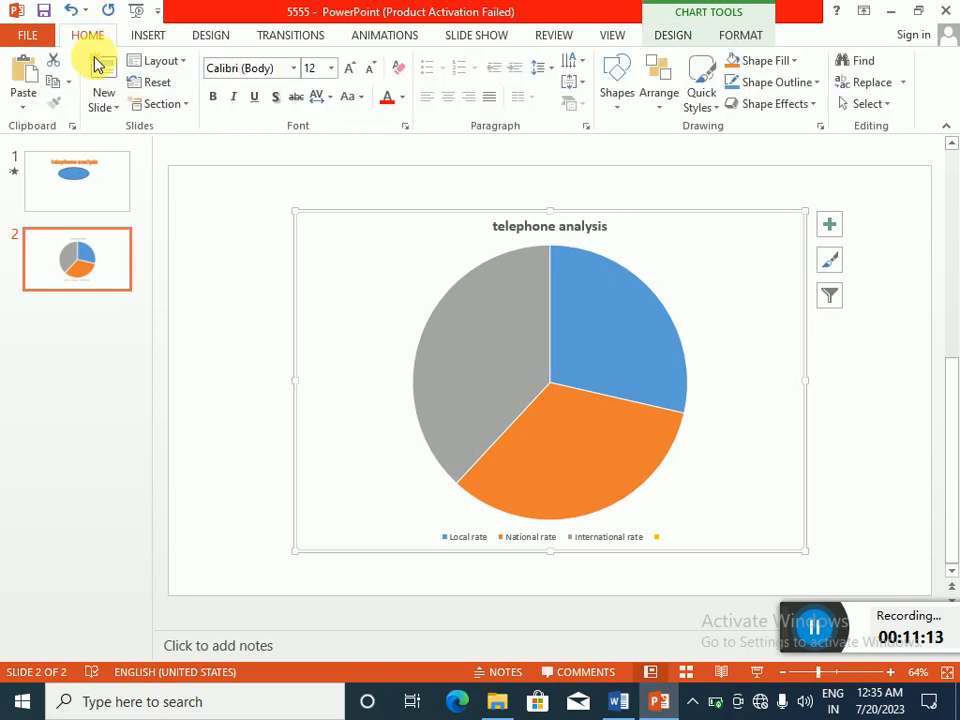
{"action": "left_click", "coordinate": [115, 110]}
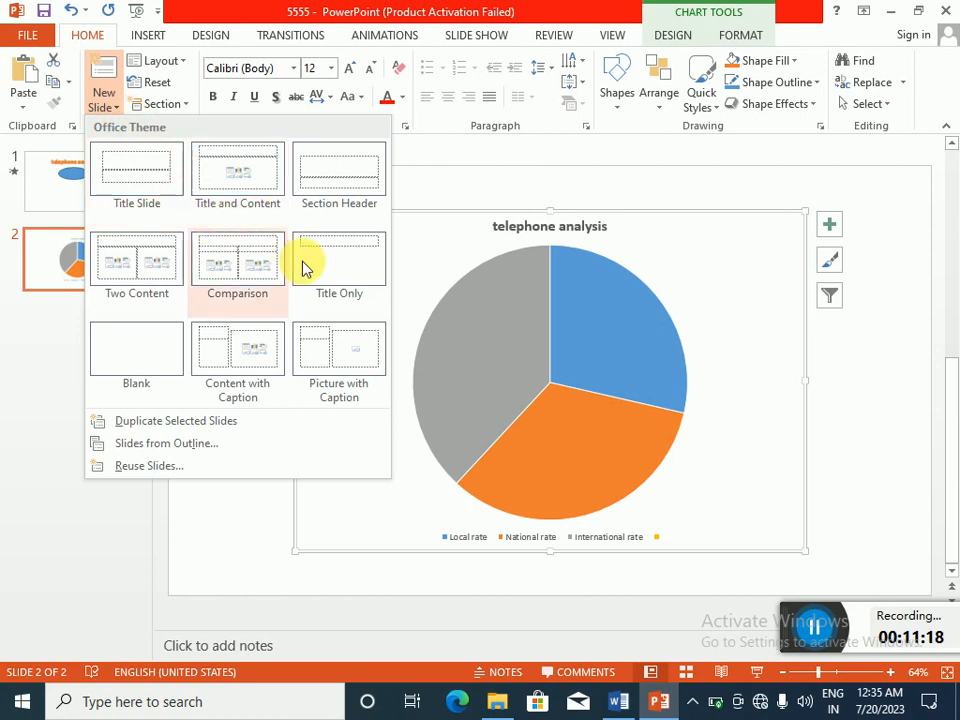
{"action": "left_click", "coordinate": [135, 352]}
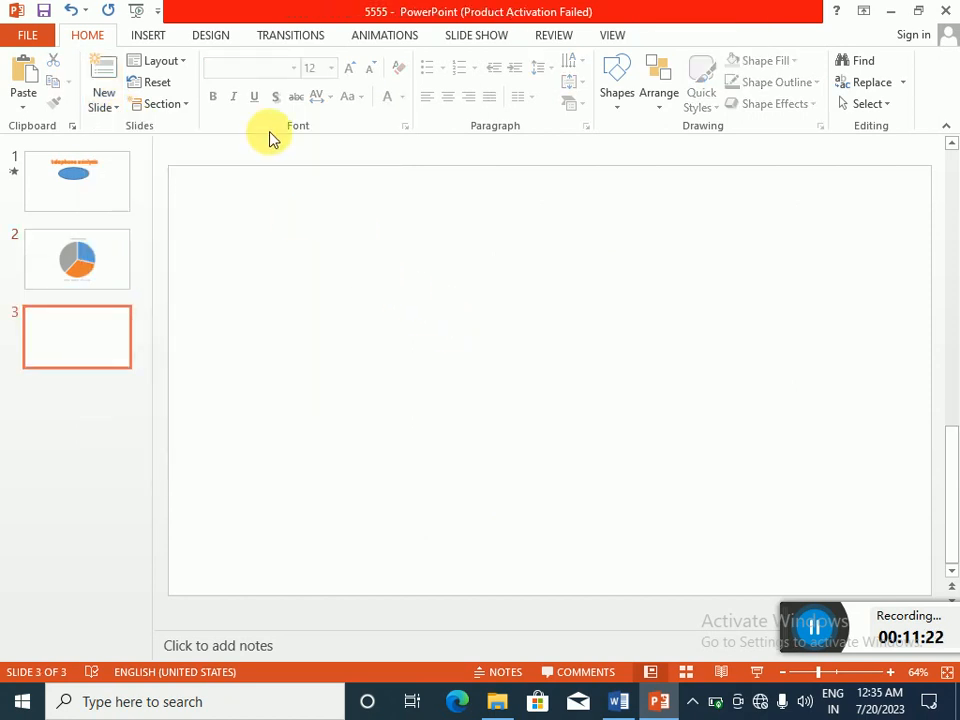
Draw a wide text box across the middle of the third slide and paste the copied instruction text into it
{"action": "left_click", "coordinate": [150, 37]}
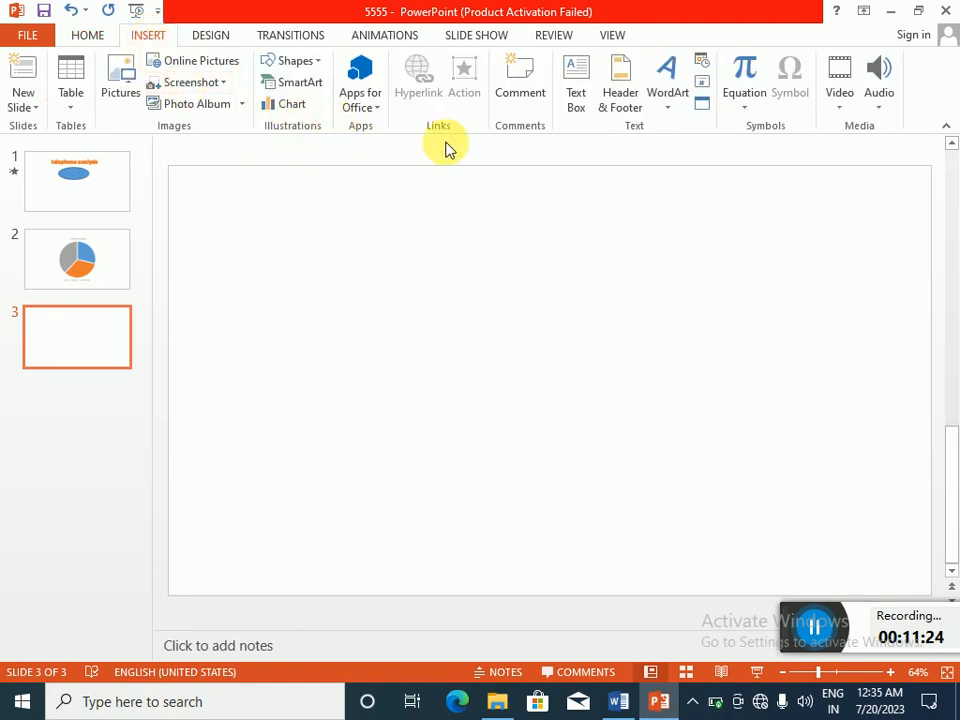
{"action": "left_click", "coordinate": [574, 66]}
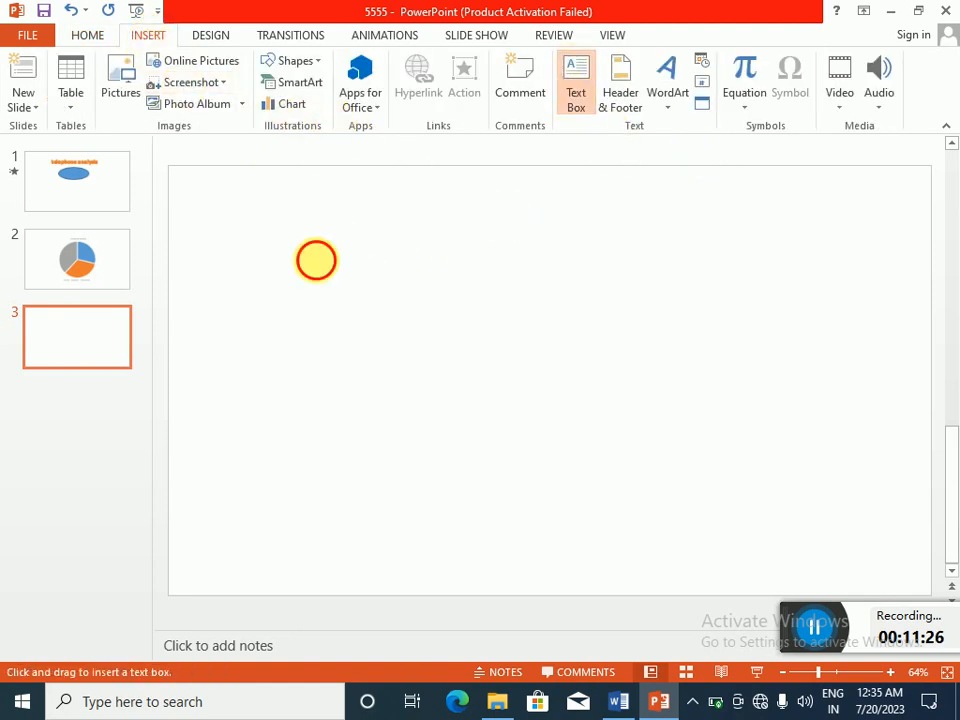
{"action": "left_click_drag", "start_coordinate": [310, 258], "coordinate": [664, 480]}
{"action": "left_click_drag", "start_coordinate": [754, 498], "coordinate": [853, 458]}
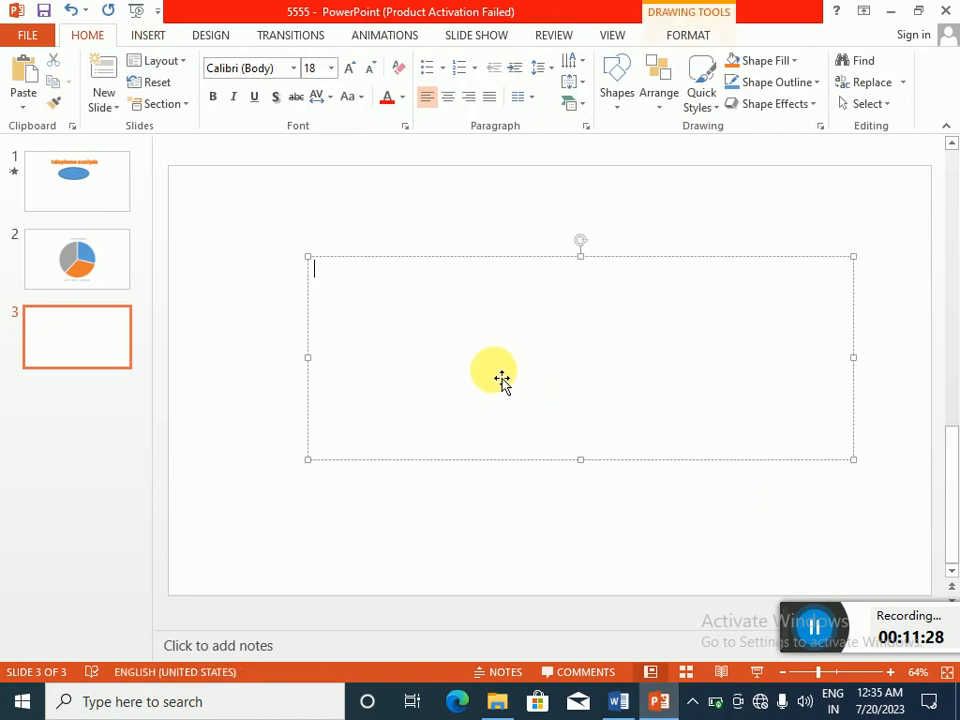
{"action": "key", "text": "ctrl+v"}
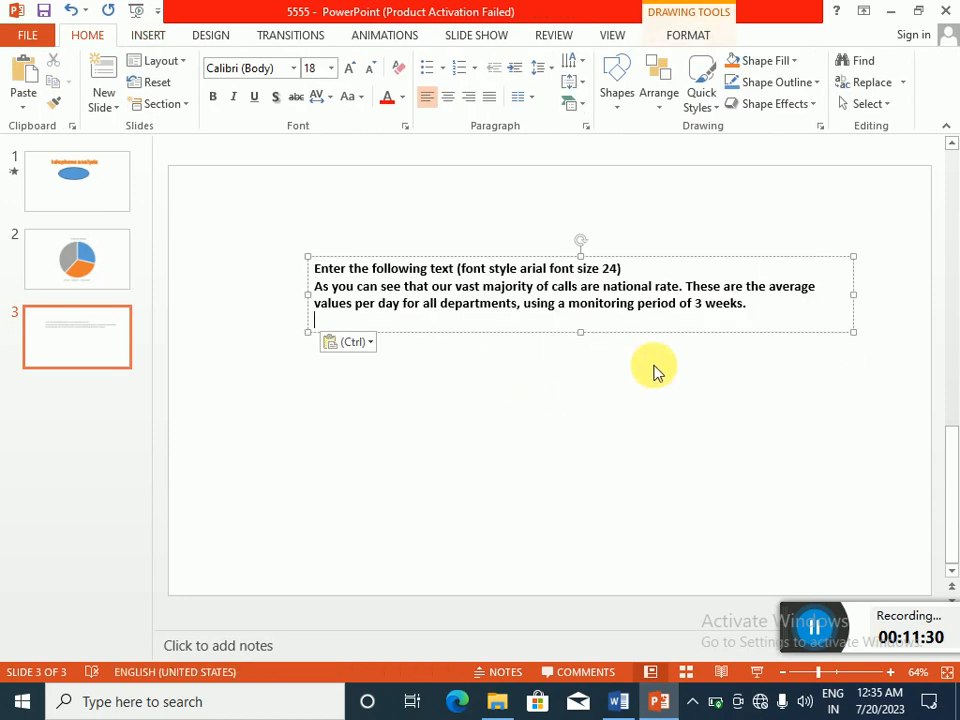
{"action": "left_click", "coordinate": [655, 403]}
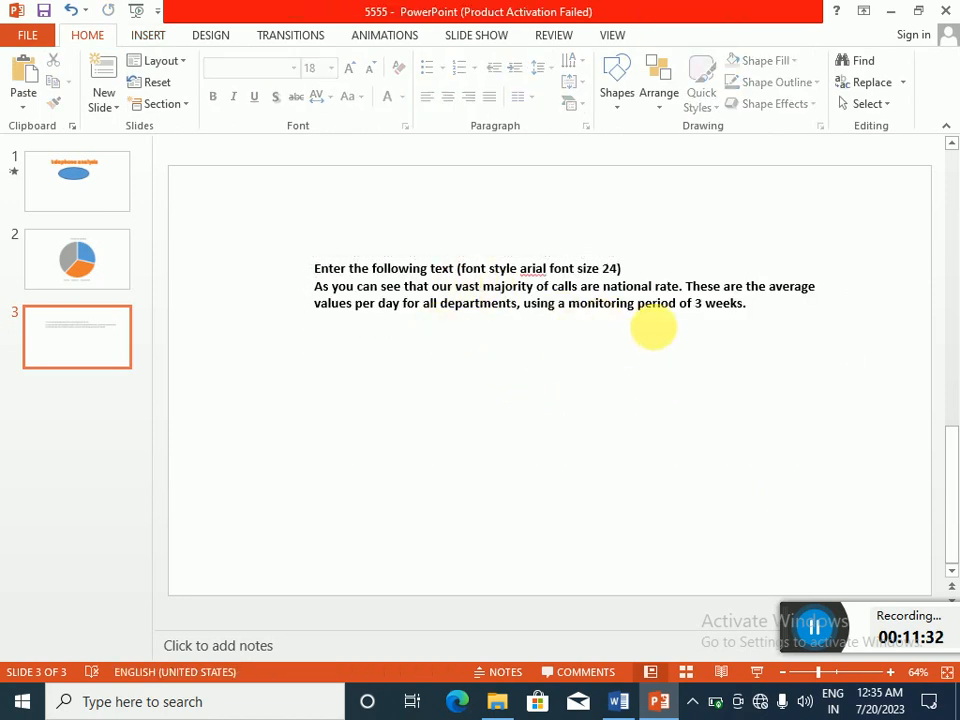
Select all the pasted text on the third slide and open its font size choices
{"action": "left_click_drag", "start_coordinate": [755, 318], "coordinate": [317, 257]}
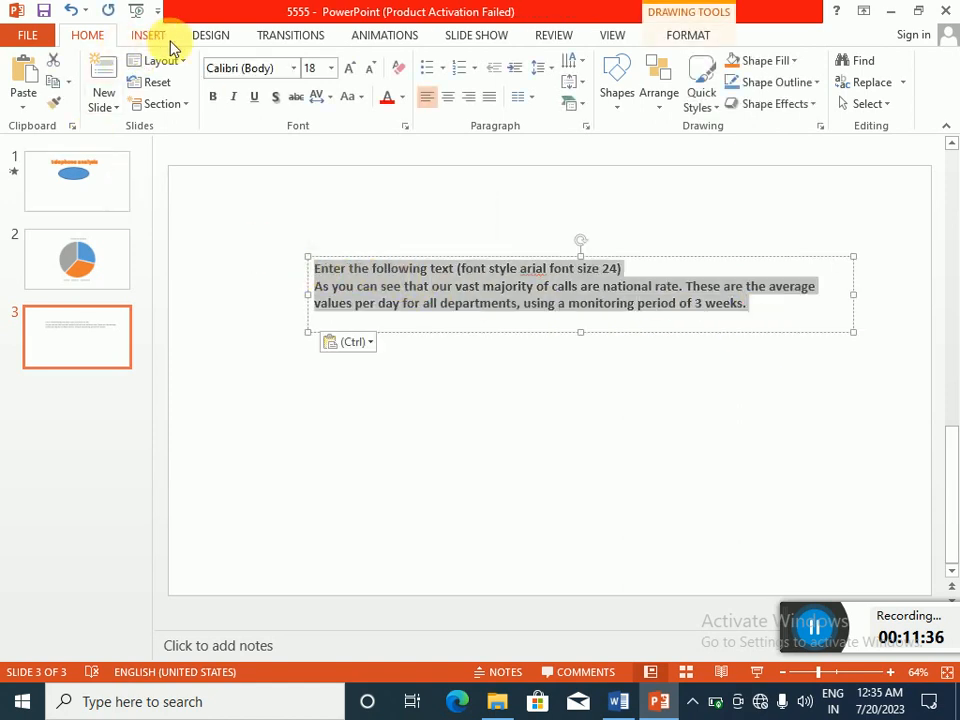
{"action": "left_click", "coordinate": [330, 68]}
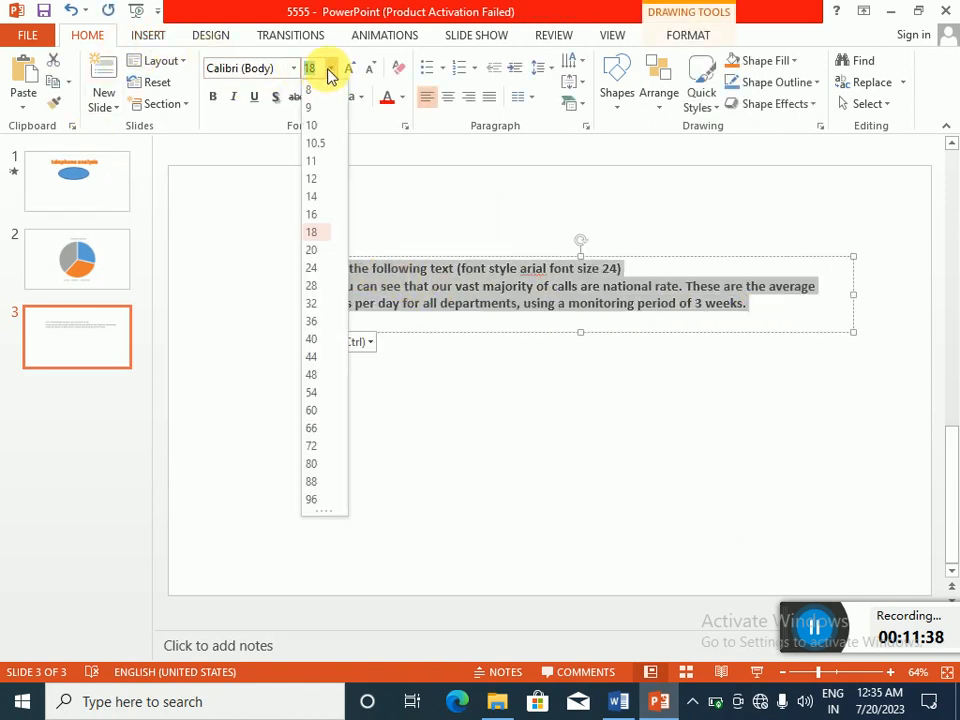